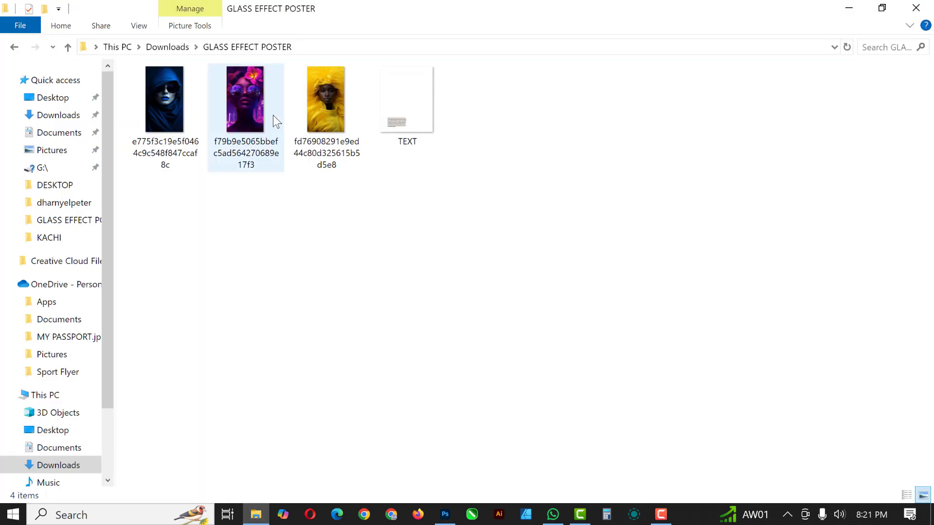
# - Drag the yellow fd769… portrait file from File Explorer into Photoshop to open it
pyautogui.click(323, 88)
pyautogui.moveTo(324, 80); pyautogui.dragTo(312, 48)
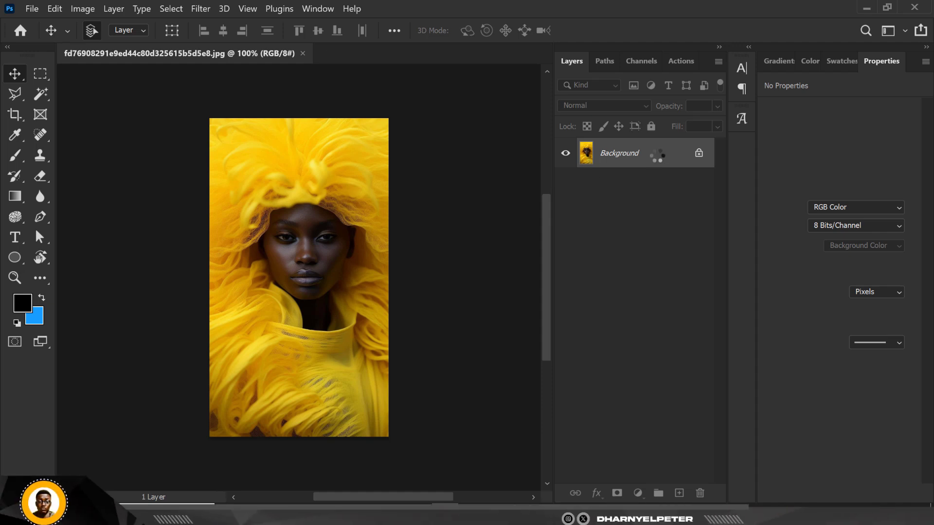
# - Crop the portrait to a 4:5 (8:10) ratio framed around the woman's face and hair
pyautogui.click(14, 116)
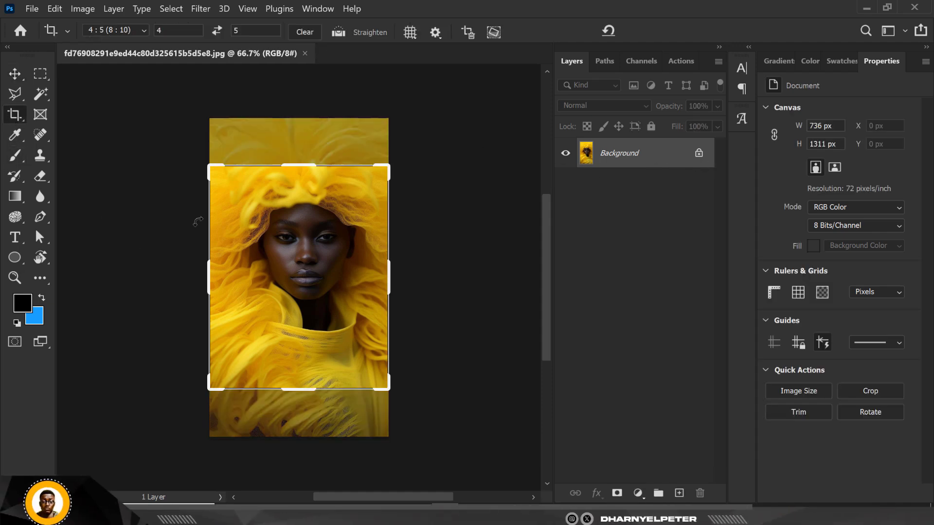
pyautogui.click(133, 30)
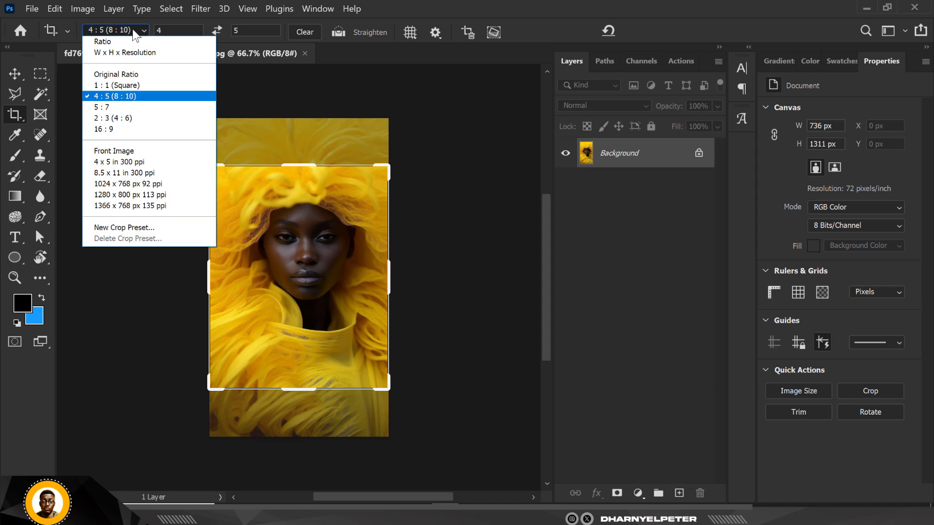
pyautogui.click(123, 95)
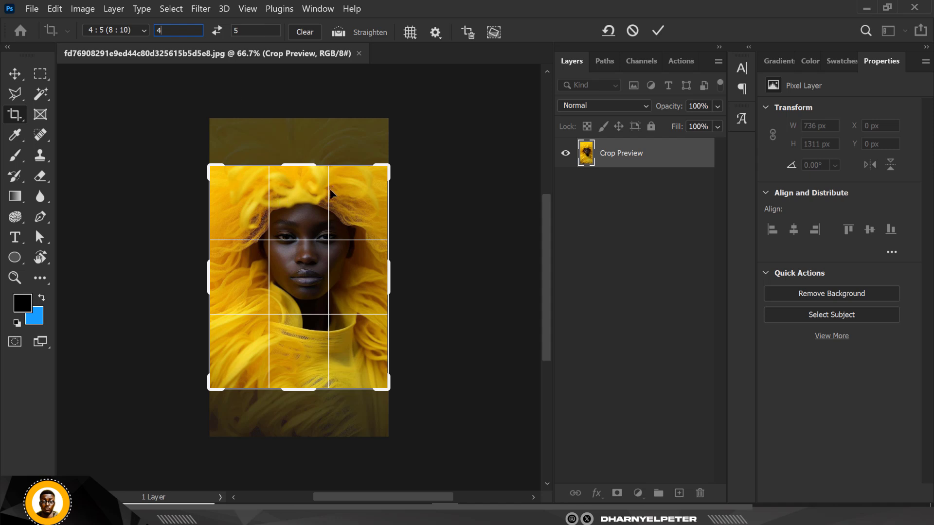
pyautogui.moveTo(315, 210)
pyautogui.mouseDown()
pyautogui.moveTo(314, 195)
pyautogui.moveTo(315, 219)
pyautogui.mouseUp()
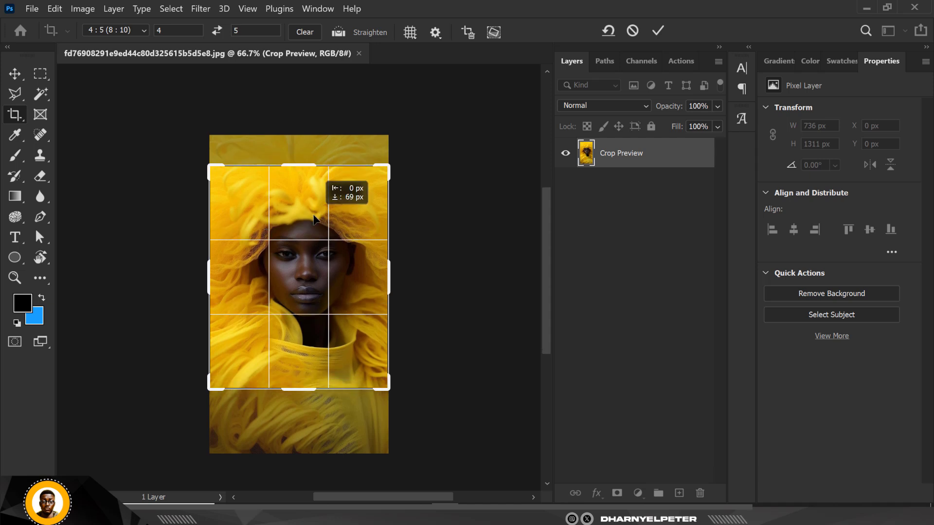
pyautogui.moveTo(314, 219); pyautogui.dragTo(314, 220)
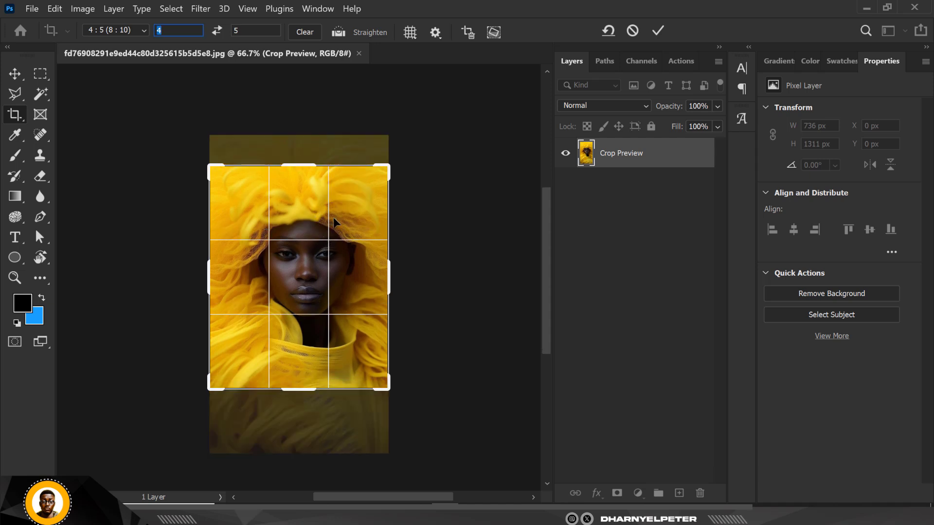
pyautogui.click(658, 31)
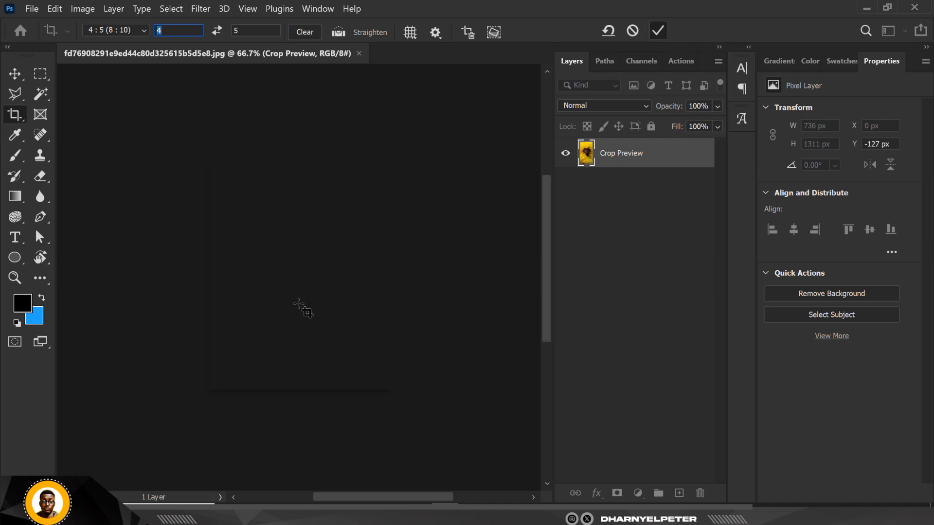
# - Fit the cropped image to the window and convert Layer 0 into a smart object
pyautogui.hotkey('ctrl', '0')
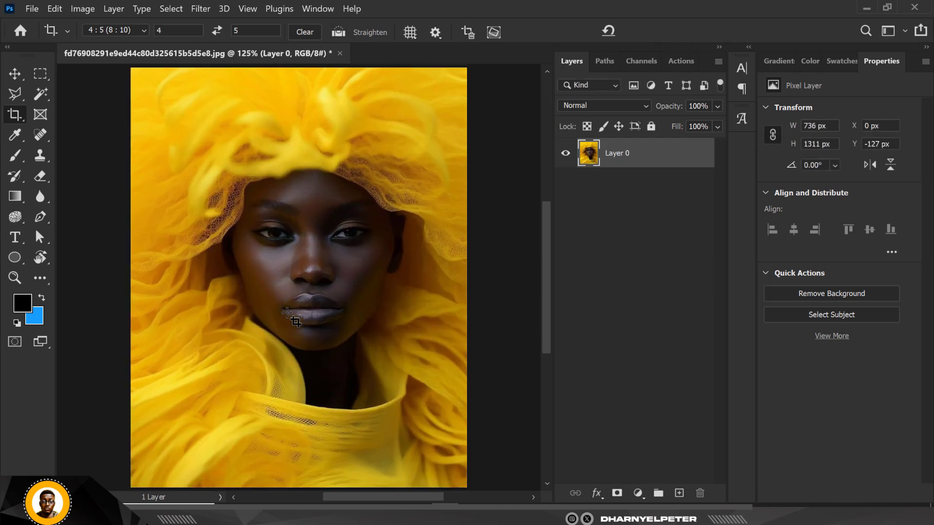
pyautogui.click(15, 74)
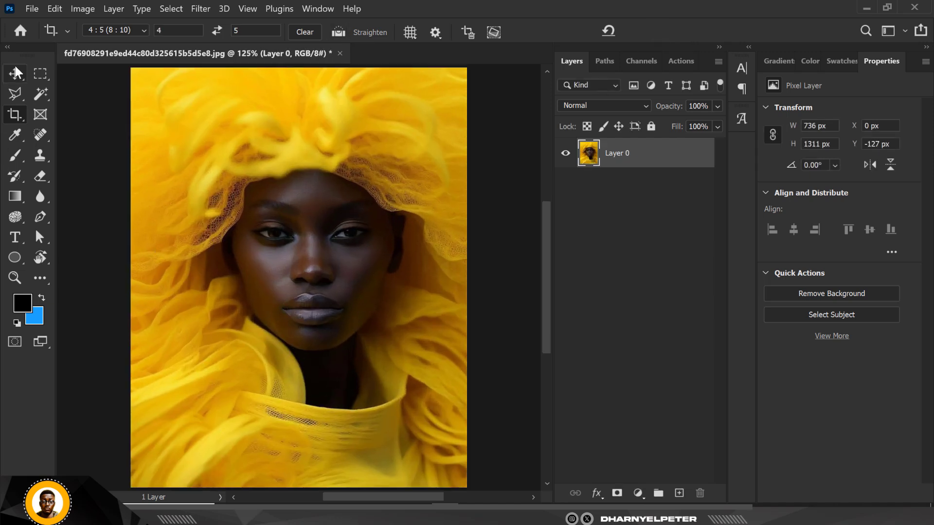
pyautogui.rightClick(635, 166)
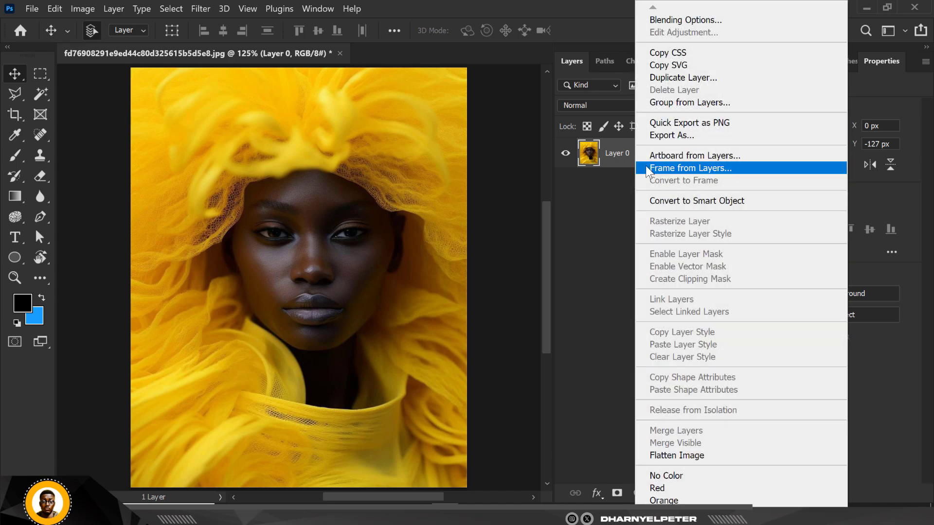
pyautogui.click(694, 199)
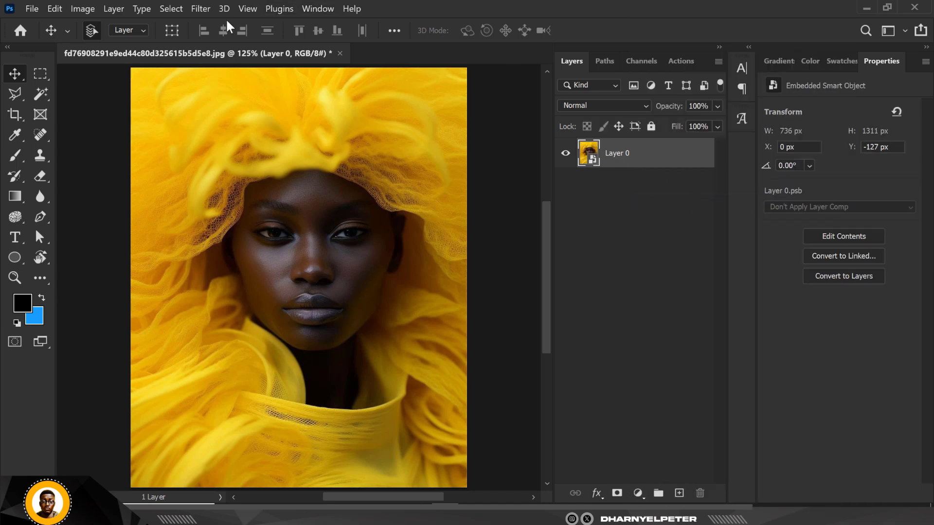
pyautogui.press('XF86MonBrightnessUp')
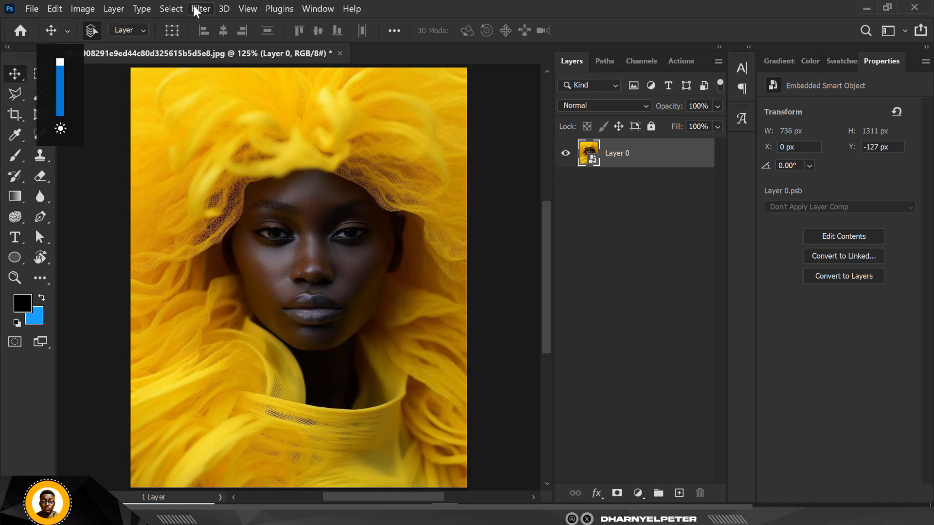
# - Apply a Camera Raw Filter to Layer 0 with Texture +100 and Clarity +7
pyautogui.click(198, 7)
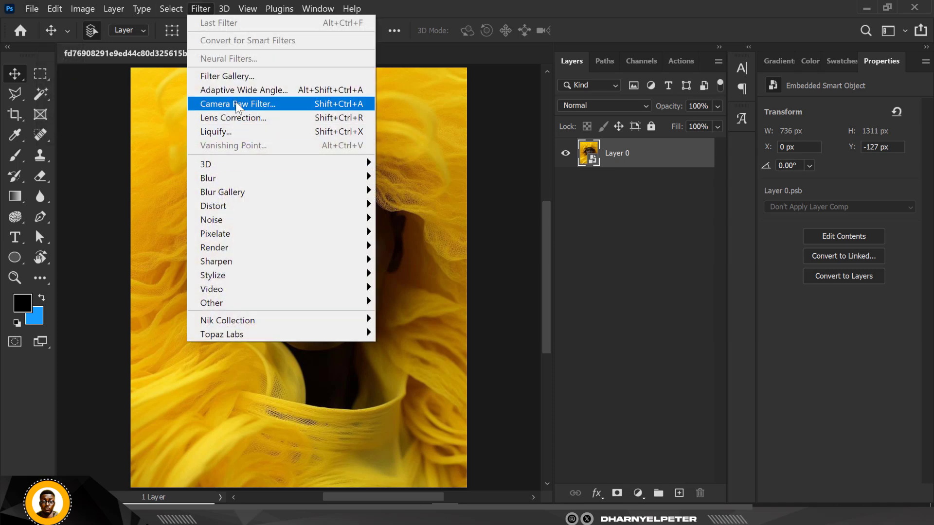
pyautogui.click(235, 103)
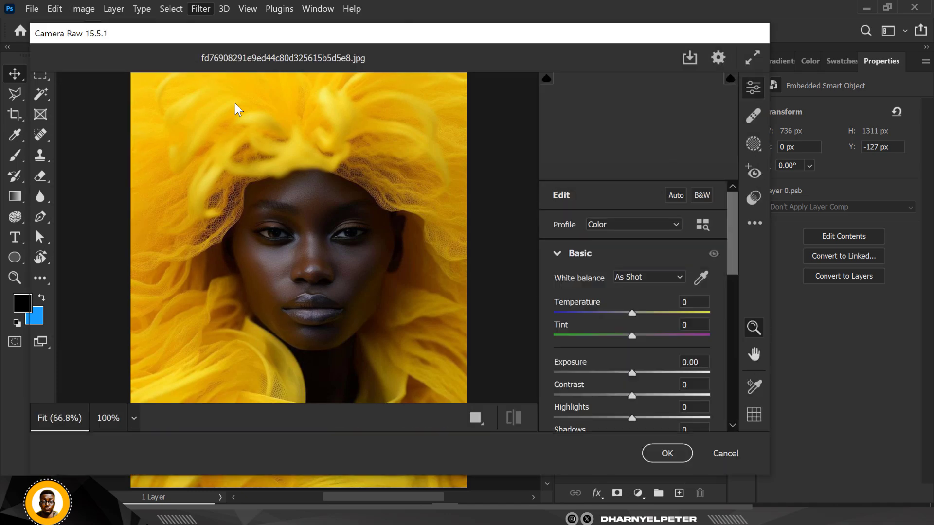
pyautogui.scroll(-4, 612, 366)
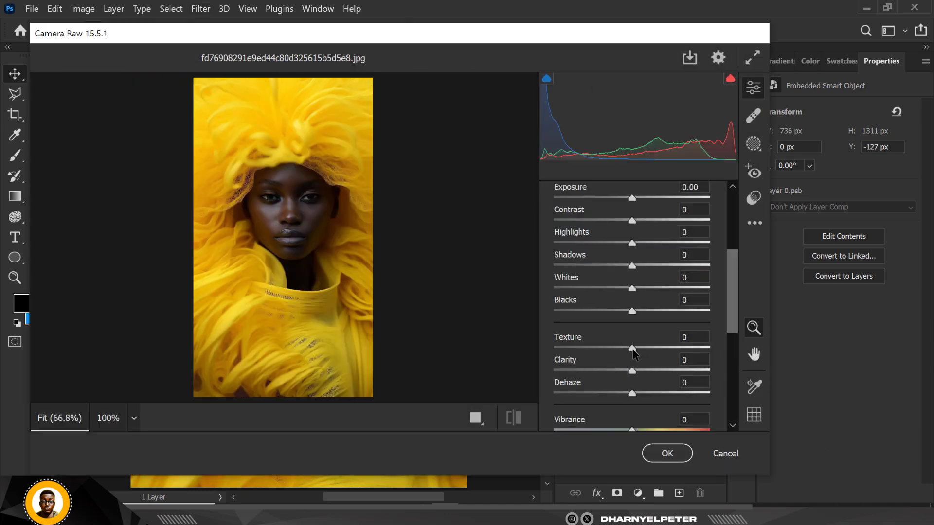
pyautogui.moveTo(632, 349); pyautogui.dragTo(725, 353)
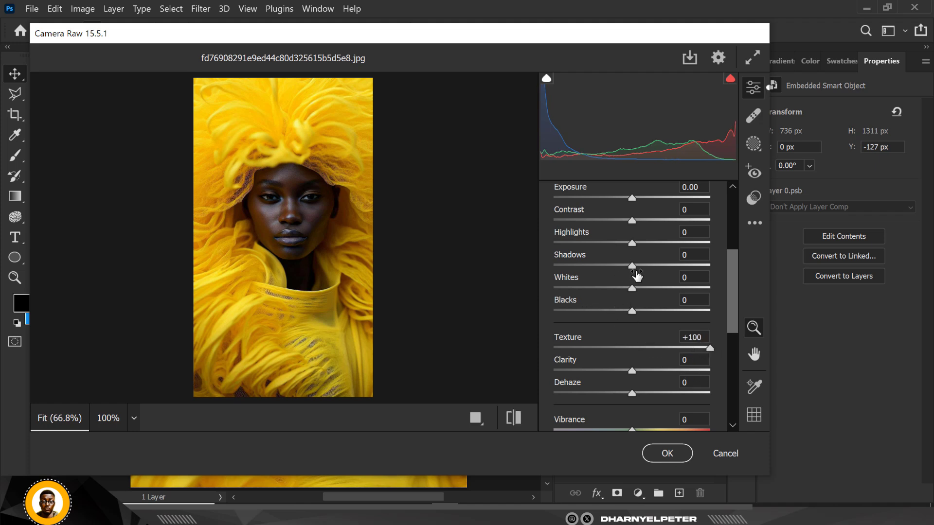
pyautogui.moveTo(632, 372); pyautogui.dragTo(636, 372)
pyautogui.click(665, 452)
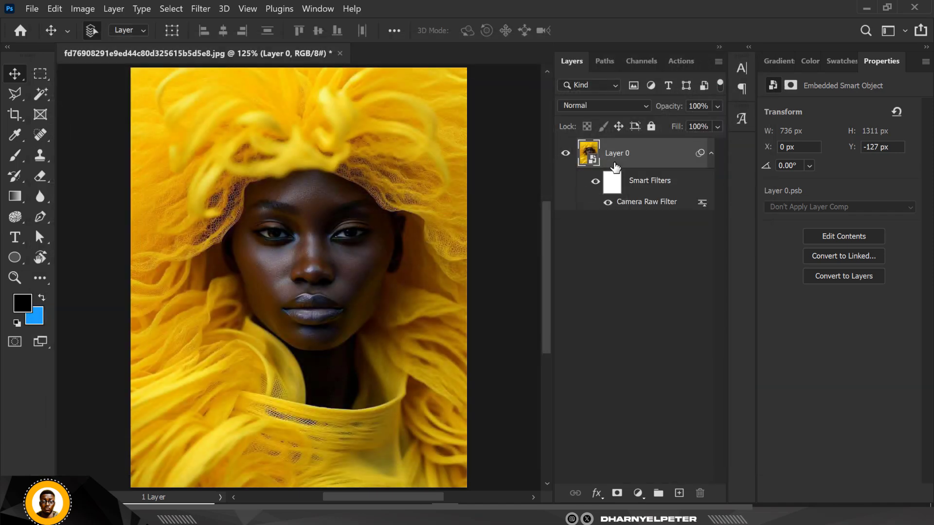
# - Wrap the filtered portrait in a smart object and duplicate it as Layer 0 copy
pyautogui.rightClick(651, 156)
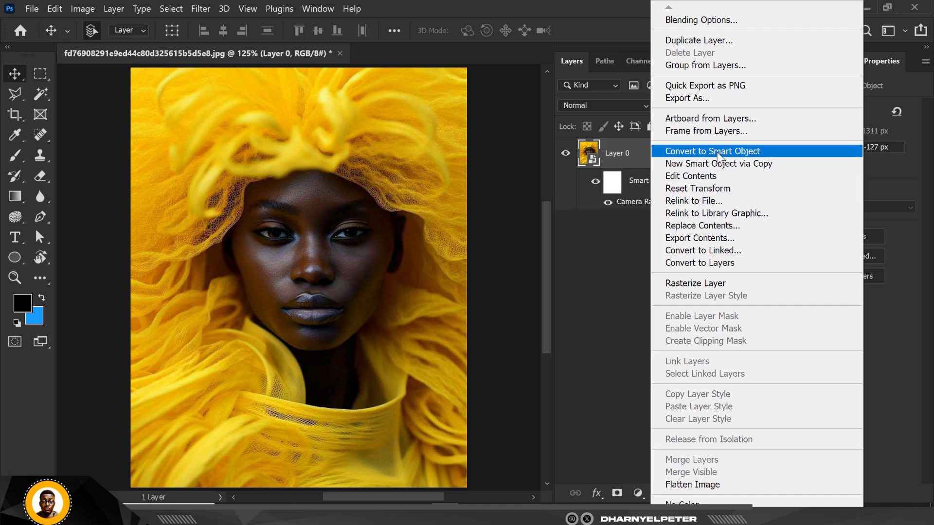
pyautogui.click(680, 152)
pyautogui.hotkey('ctrl', 'j')
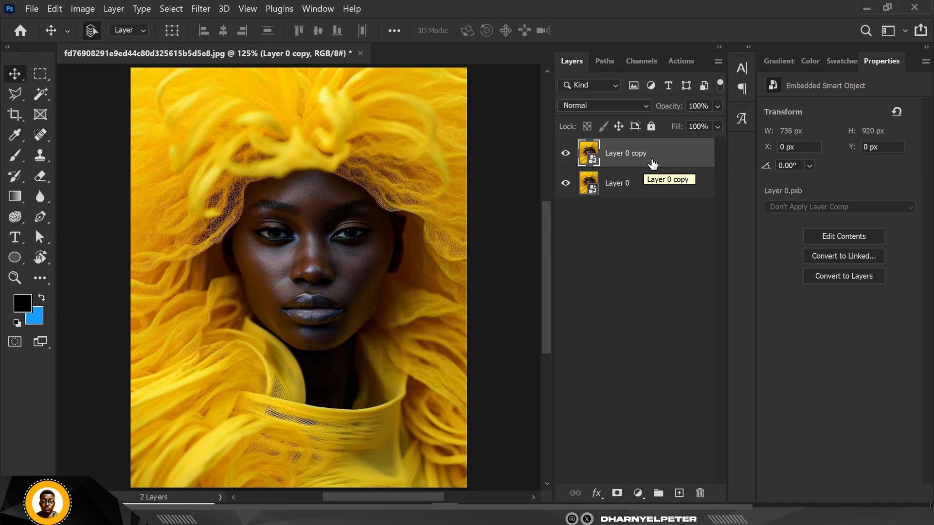
# - Blur the duplicate with a 3.6 px Gaussian Blur
pyautogui.click(199, 9)
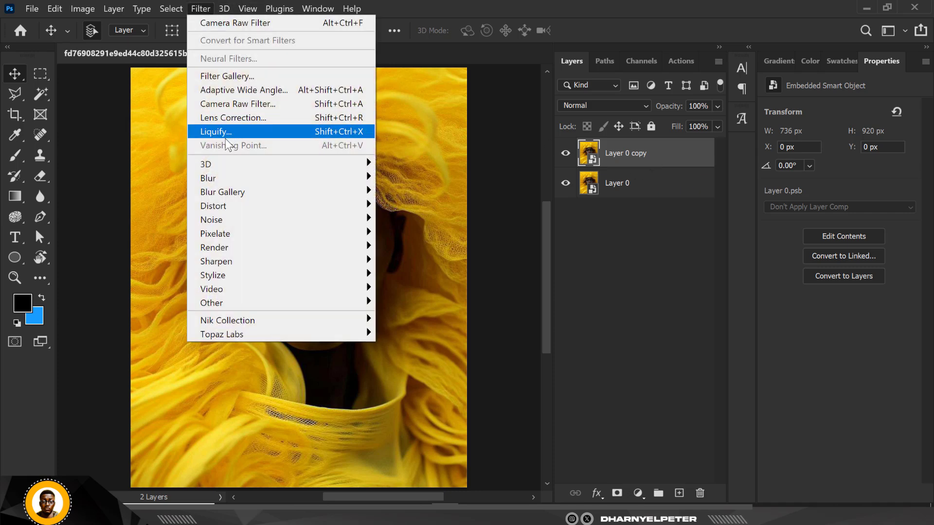
pyautogui.moveTo(224, 178)
pyautogui.click(406, 234)
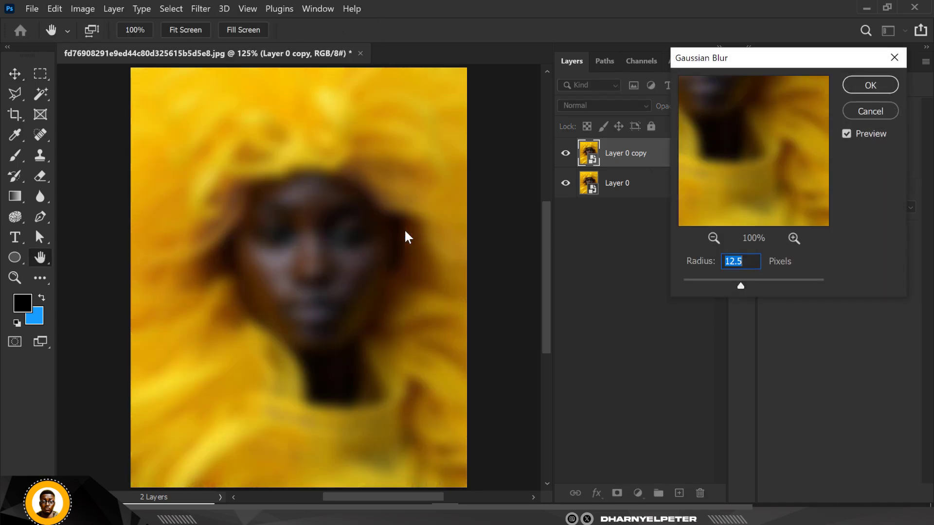
pyautogui.moveTo(715, 283); pyautogui.dragTo(710, 285)
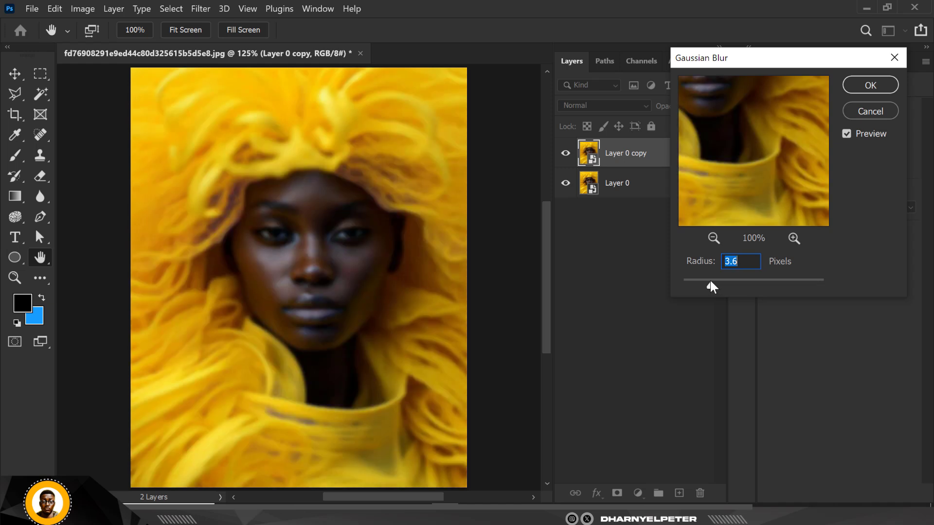
pyautogui.click(861, 89)
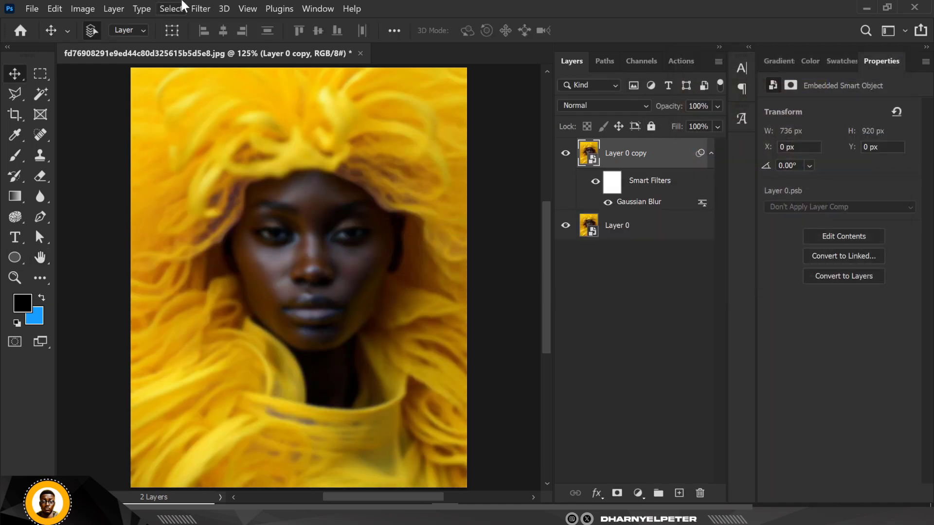
# - Add a Frosted Glass filter (Distortion 11, Smoothness 2, Scaling 172%) from the Filter Gallery
pyautogui.click(205, 8)
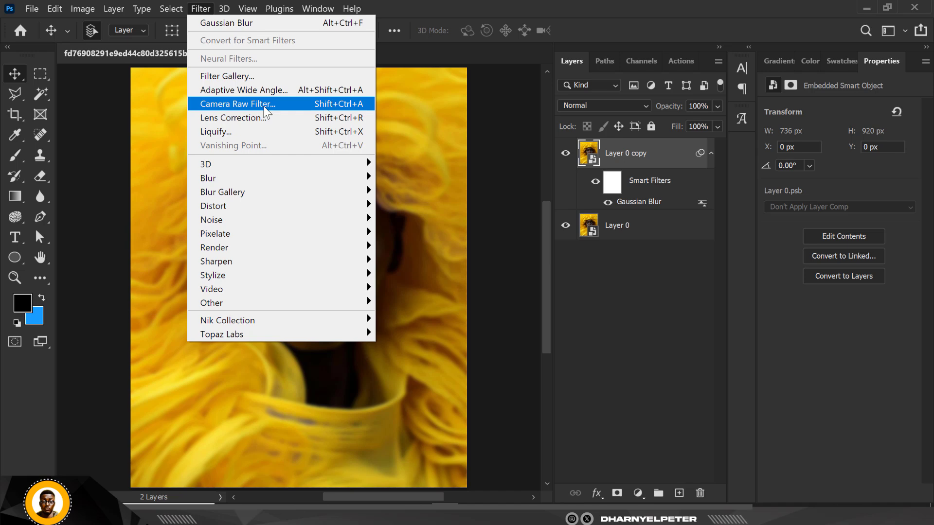
pyautogui.click(237, 75)
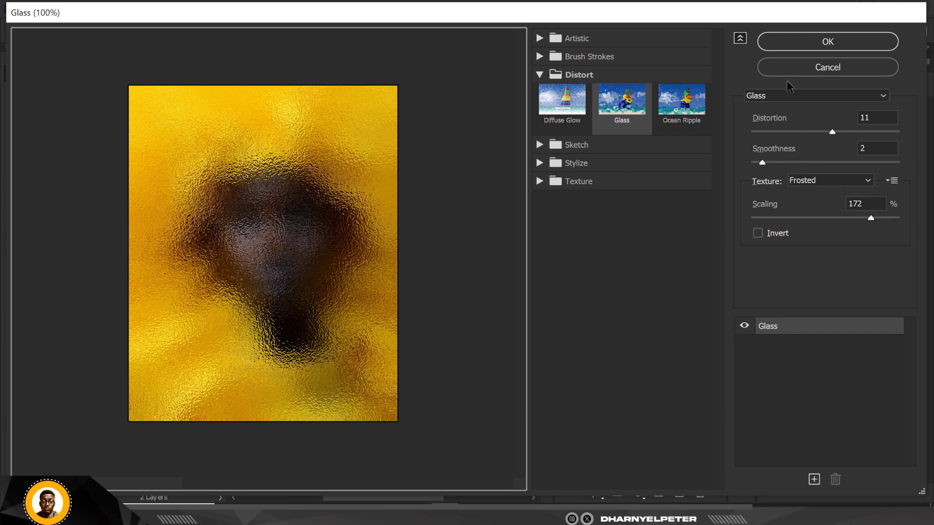
pyautogui.click(844, 44)
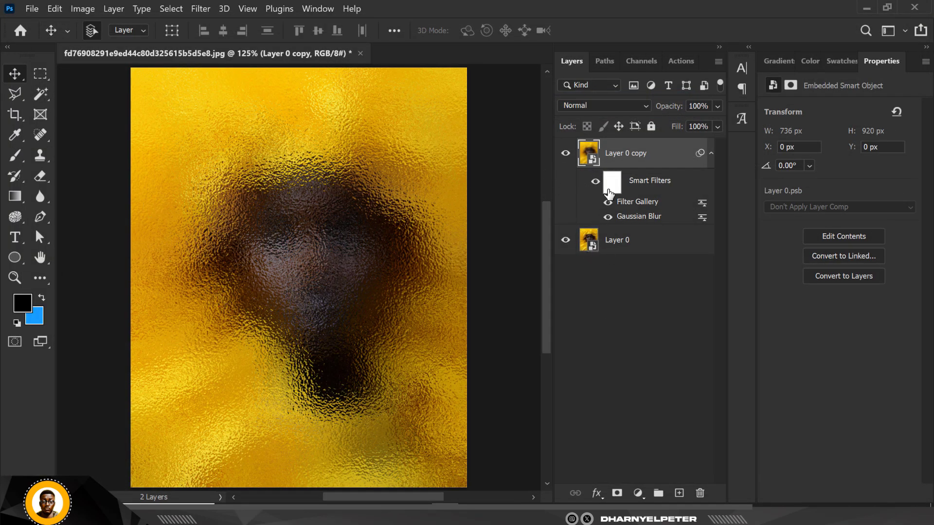
# - Add a layer mask to Layer 0 copy and set up a 303 px soft brush
pyautogui.click(616, 493)
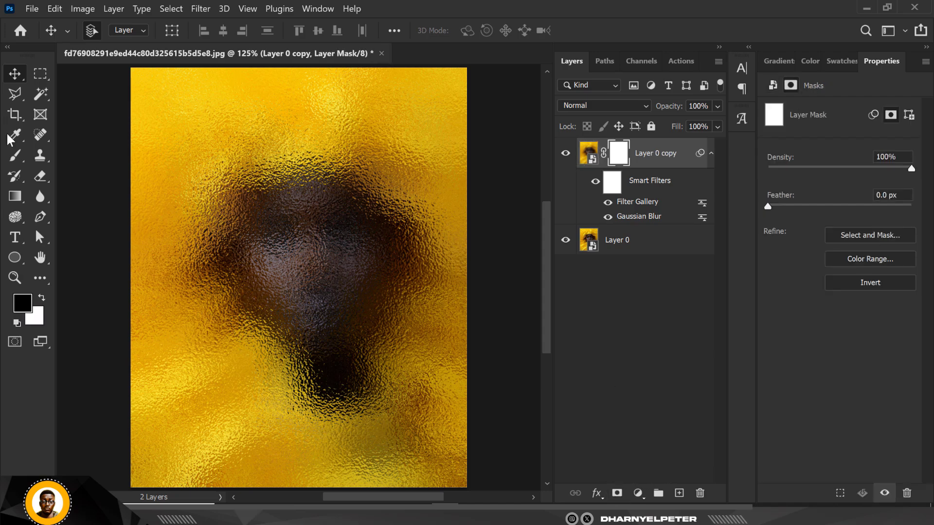
pyautogui.moveTo(16, 156); pyautogui.dragTo(84, 158)
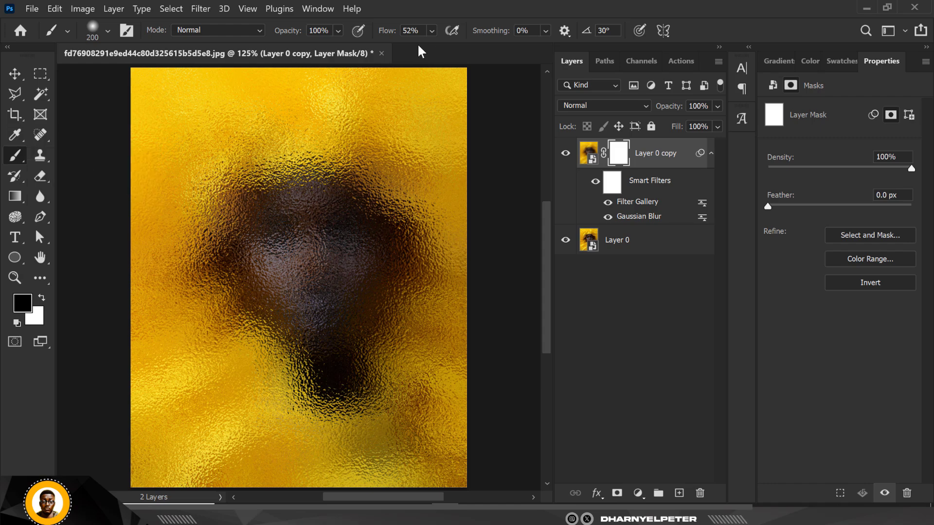
pyautogui.press(']')
pyautogui.press(']')
pyautogui.press(']')
pyautogui.press(']')
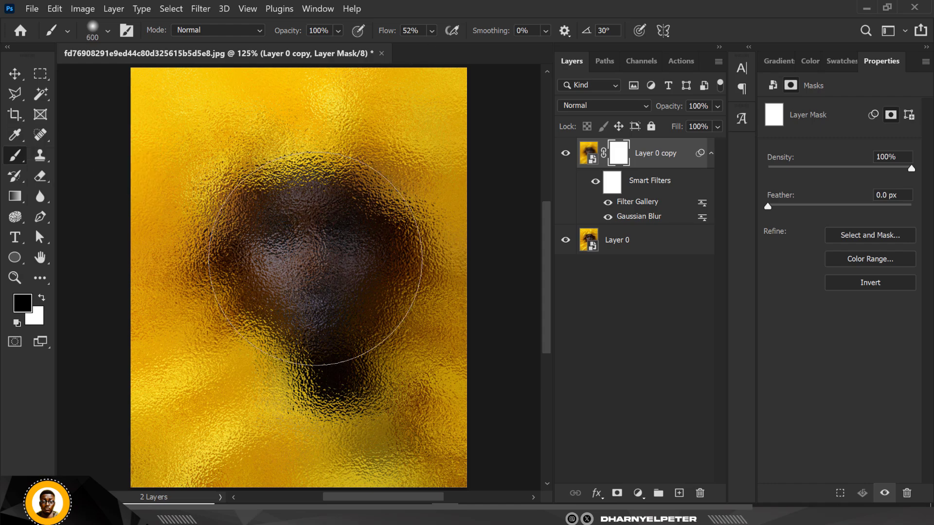
pyautogui.press('[')
pyautogui.click(108, 32)
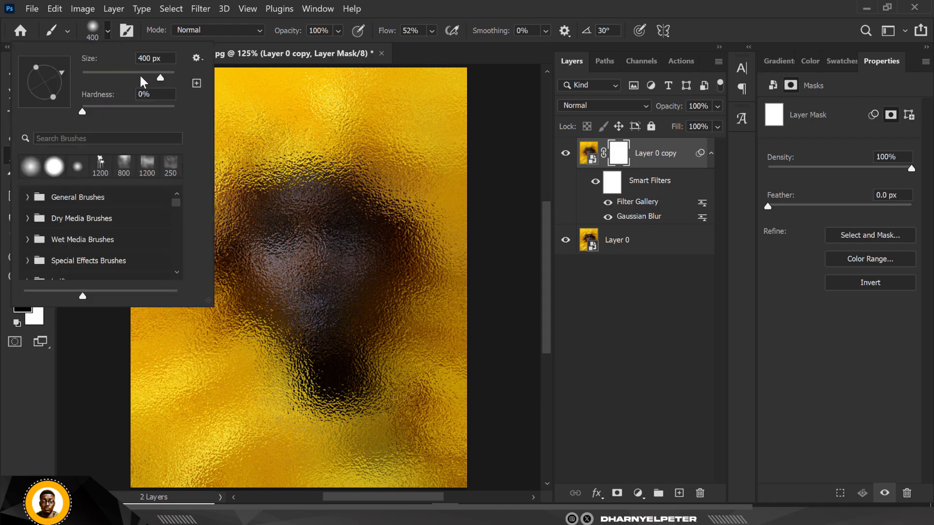
pyautogui.moveTo(163, 75); pyautogui.dragTo(155, 78)
pyautogui.click(615, 162)
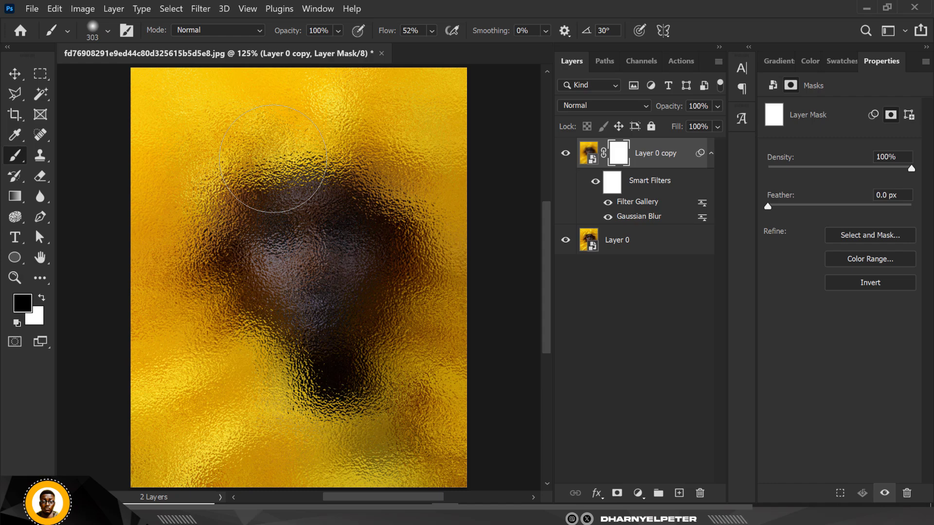
# - Paint black on the mask to reveal the sharp nose, mouth, upper-left hair and right eye
pyautogui.moveTo(281, 198)
pyautogui.mouseDown()
pyautogui.moveTo(322, 234)
pyautogui.moveTo(308, 226)
pyautogui.moveTo(306, 283)
pyautogui.moveTo(298, 280)
pyautogui.moveTo(282, 304)
pyautogui.moveTo(329, 313)
pyautogui.moveTo(339, 299)
pyautogui.moveTo(288, 205)
pyautogui.moveTo(298, 217)
pyautogui.moveTo(300, 140)
pyautogui.moveTo(301, 147)
pyautogui.moveTo(254, 155)
pyautogui.moveTo(204, 182)
pyautogui.moveTo(330, 149)
pyautogui.moveTo(385, 178)
pyautogui.moveTo(247, 254)
pyautogui.moveTo(227, 311)
pyautogui.moveTo(246, 352)
pyautogui.moveTo(276, 363)
pyautogui.mouseUp()
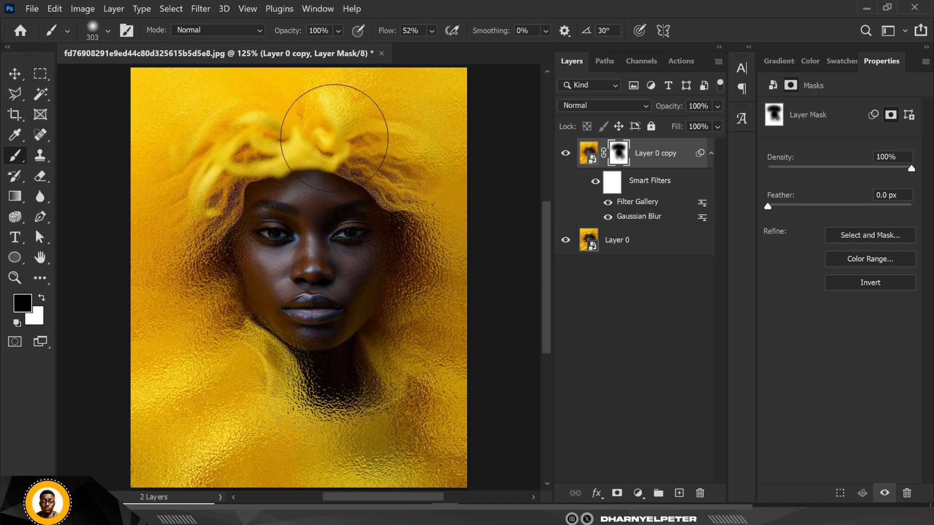
pyautogui.moveTo(333, 125)
pyautogui.mouseDown()
pyautogui.moveTo(329, 106)
pyautogui.moveTo(302, 166)
pyautogui.moveTo(274, 124)
pyautogui.mouseUp()
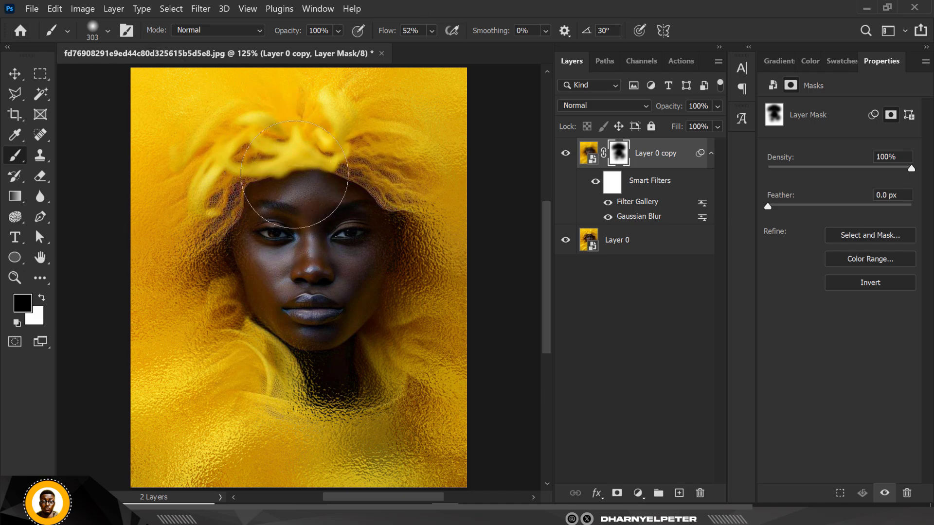
pyautogui.moveTo(370, 240); pyautogui.dragTo(378, 222)
# - Drag the TEXT image file from the assets folder into the poster document
pyautogui.click(14, 74)
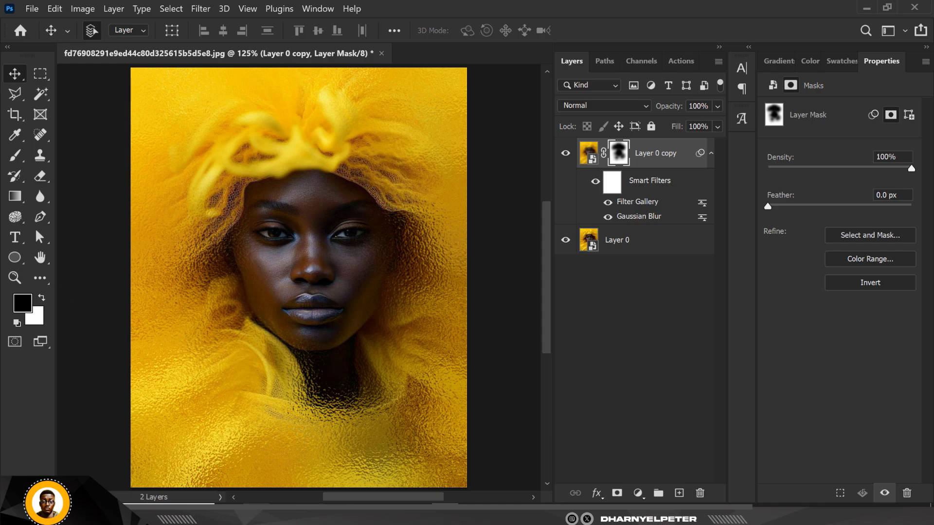
pyautogui.click(244, 502)
pyautogui.click(408, 119)
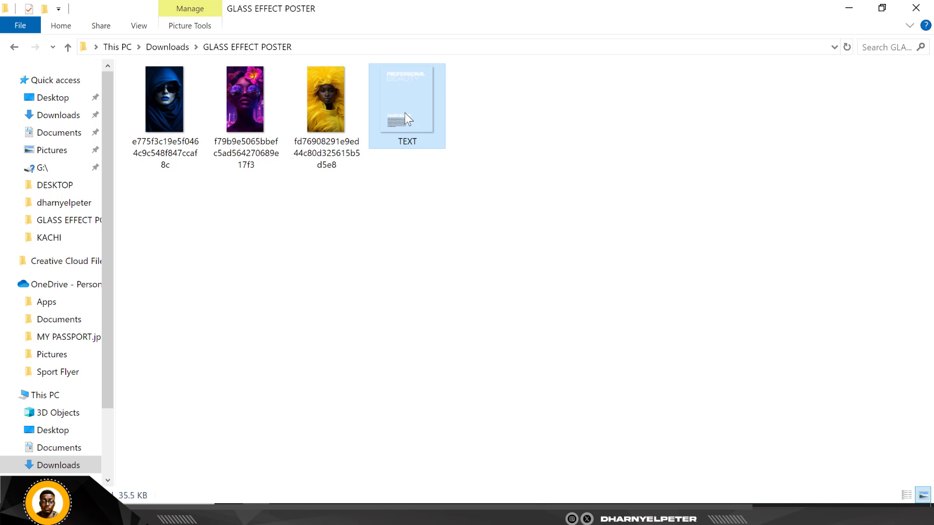
pyautogui.moveTo(398, 122); pyautogui.dragTo(377, 297)
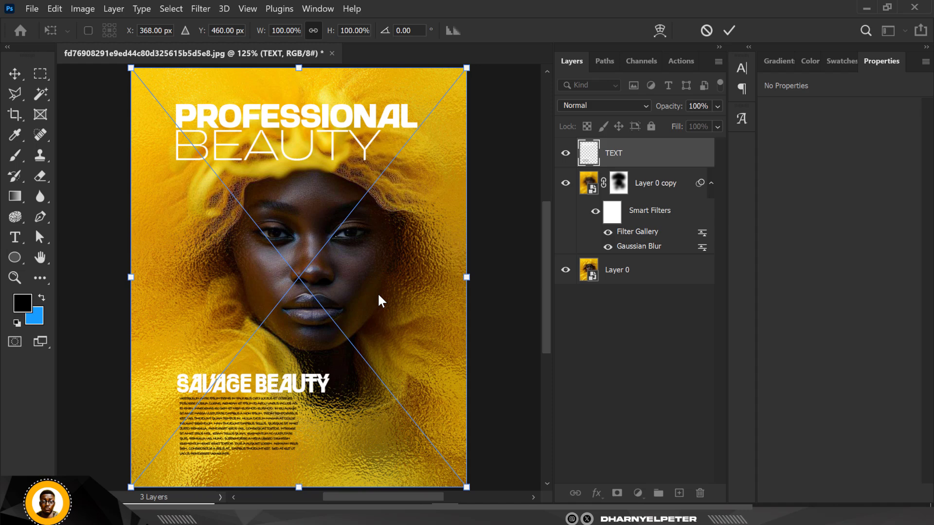
# - Commit the placed TEXT artwork, hide its layer, and select Layer 0 copy
pyautogui.press('Return')
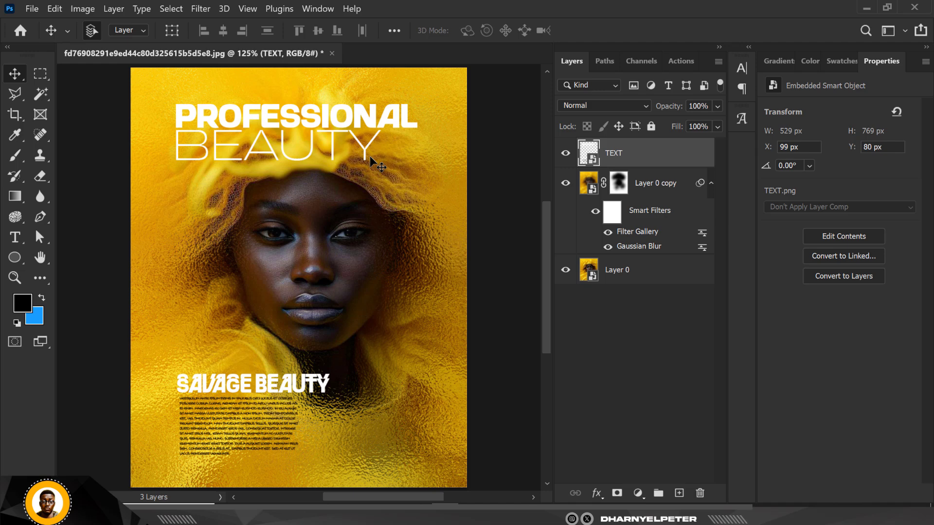
pyautogui.click(565, 154)
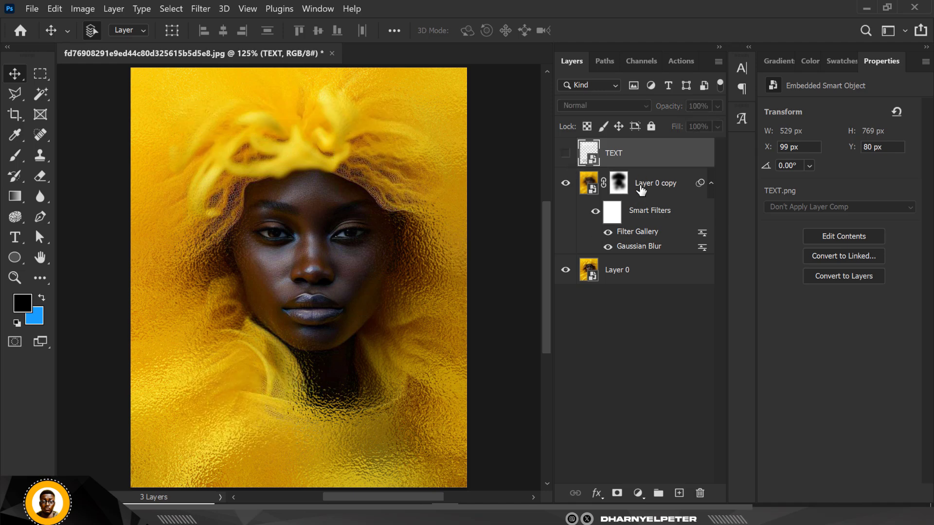
pyautogui.click(645, 184)
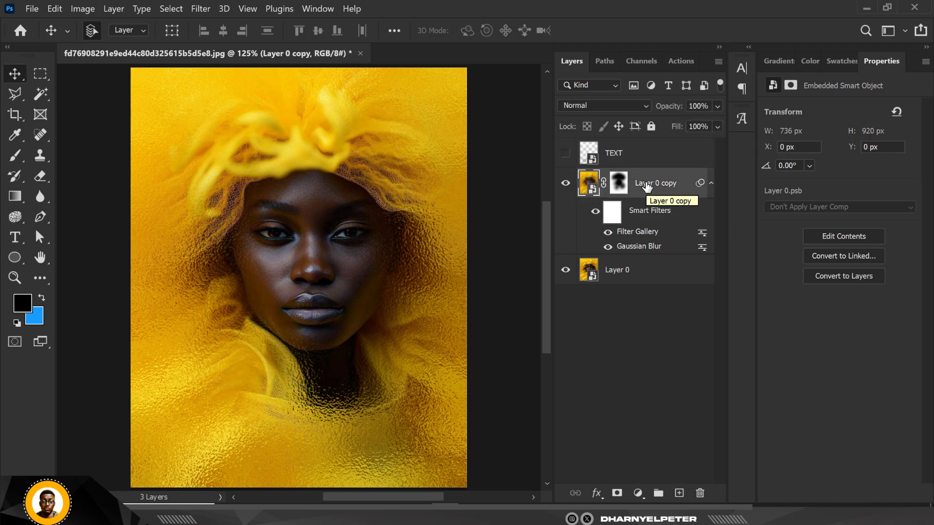
# - Stamp visible layers into Layer 1, move it above TEXT as a smart object in Pin Light
pyautogui.hotkey('ctrl', 'shift', 'alt', 'e')
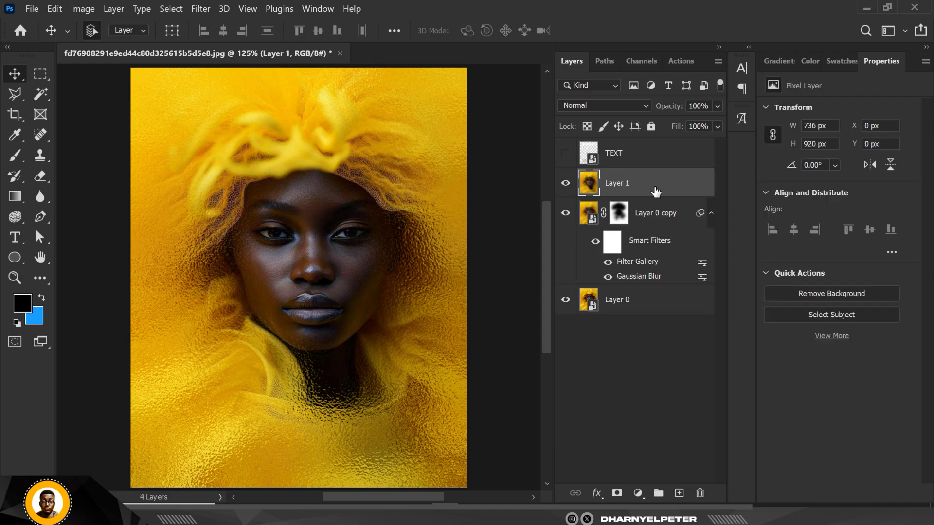
pyautogui.moveTo(655, 191); pyautogui.dragTo(649, 150)
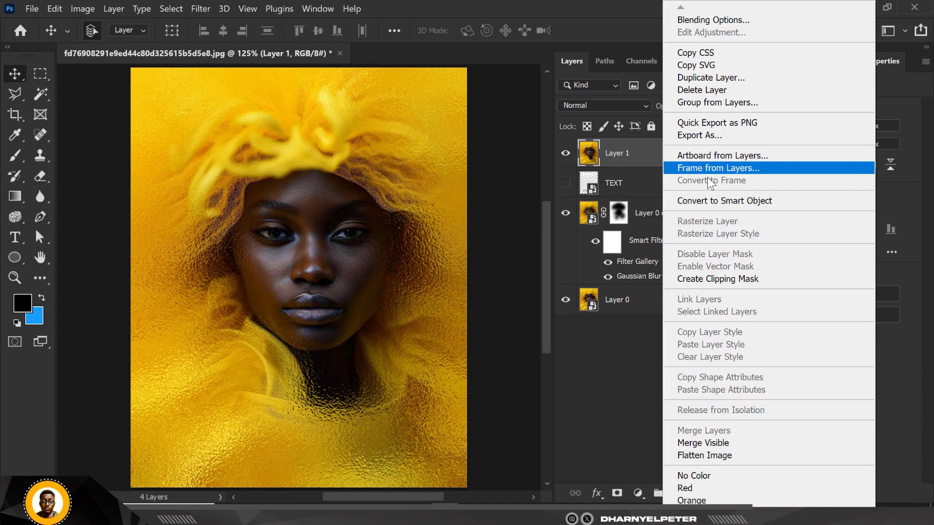
pyautogui.click(722, 201)
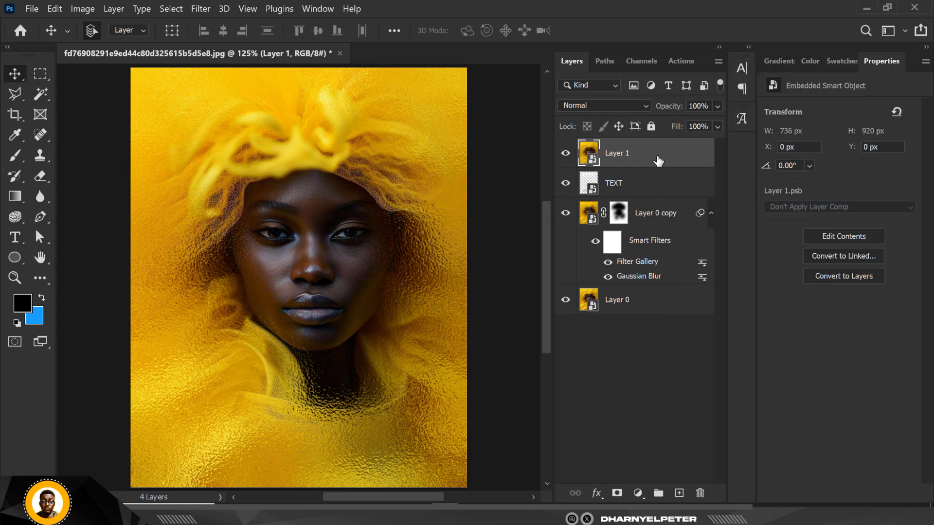
pyautogui.click(616, 106)
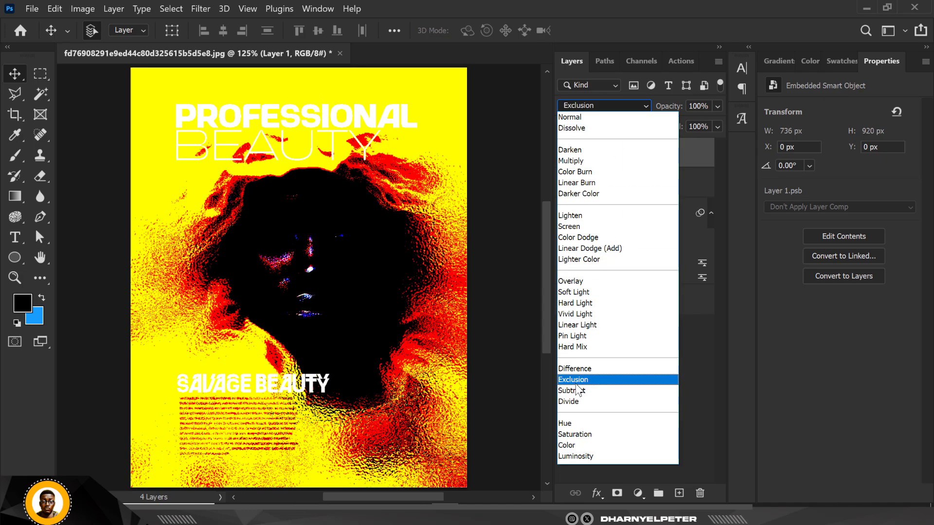
pyautogui.click(576, 335)
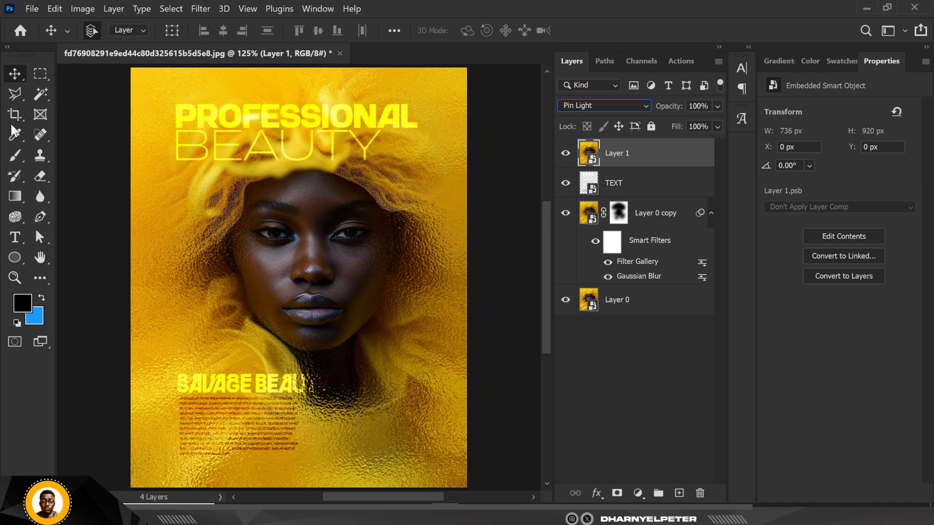
# - Mask Layer 1 to a rectangular selection over the left side of the poster
pyautogui.moveTo(37, 74); pyautogui.dragTo(231, 405)
pyautogui.scroll(-2, 151, 125)
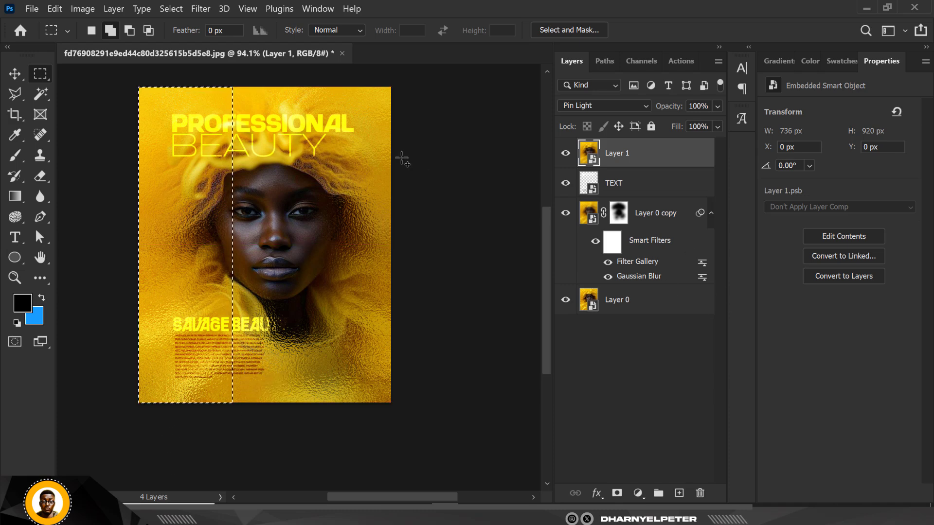
pyautogui.click(616, 493)
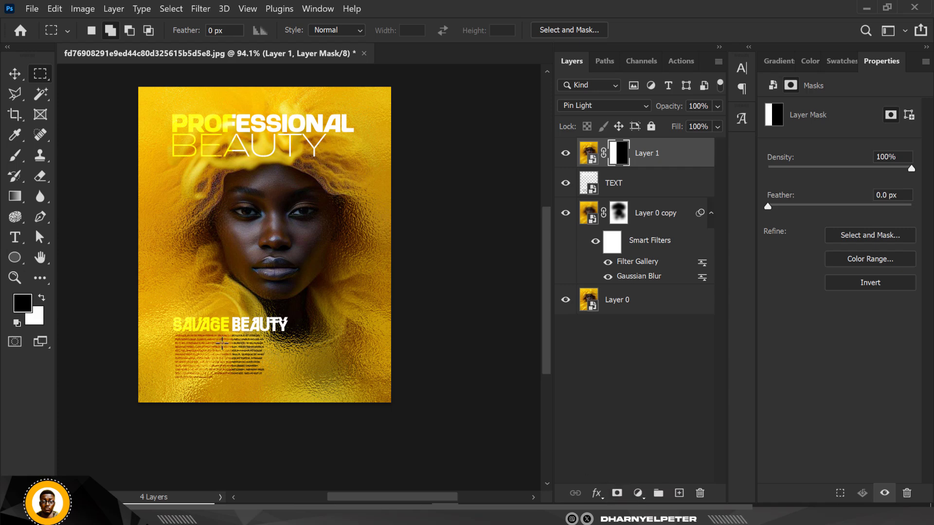
pyautogui.scroll(2, 222, 343)
pyautogui.scroll(-4, 221, 344)
pyautogui.scroll(2, 77, 106)
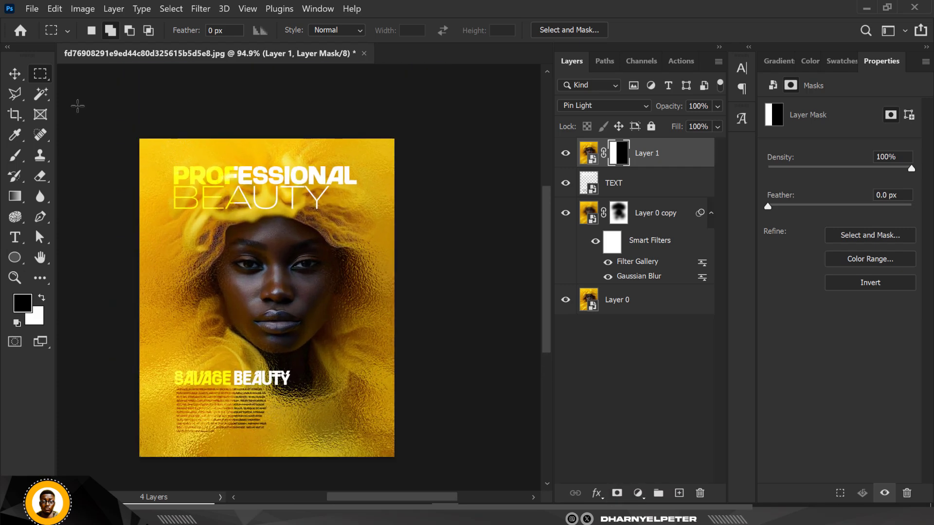
pyautogui.click(15, 73)
pyautogui.scroll(2, 226, 203)
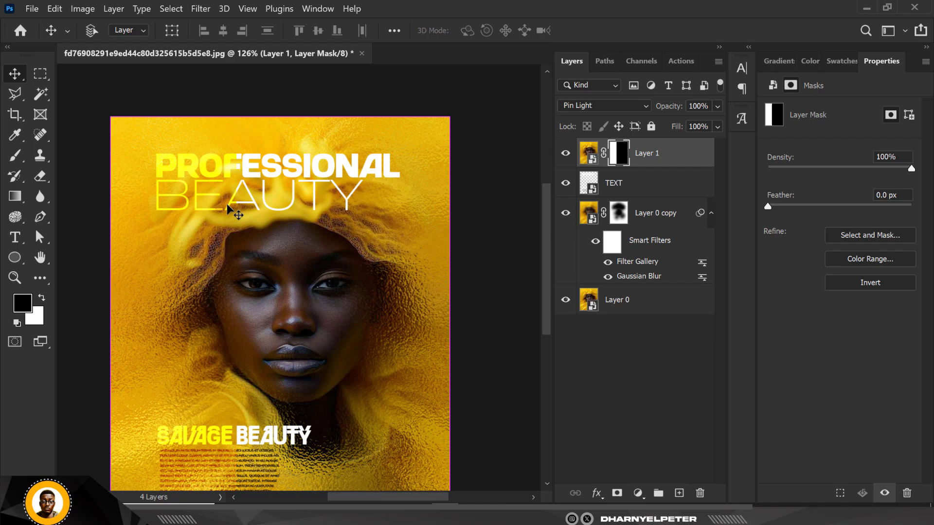
pyautogui.scroll(-1, 227, 204)
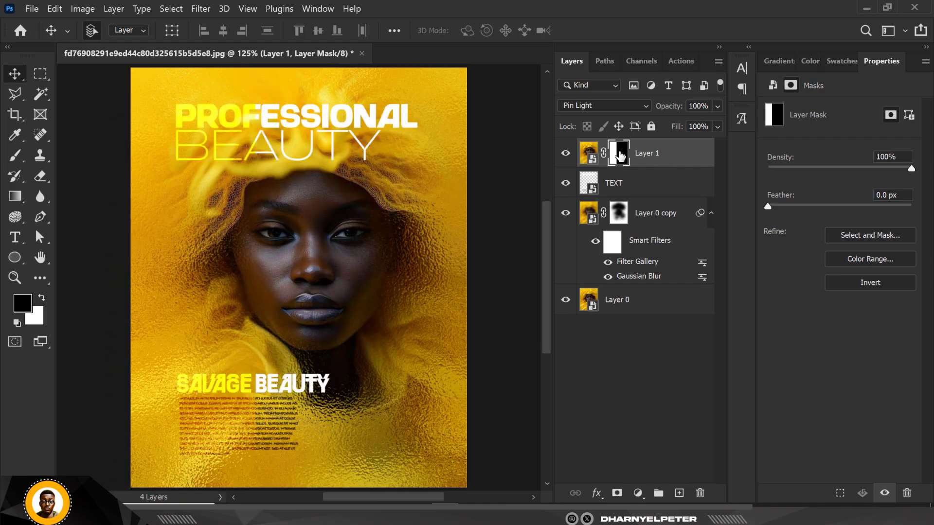
# - Brush black and white on Layer 1's mask to clear the yellow from SAVAGE BEAUTY and the body text
pyautogui.click(15, 156)
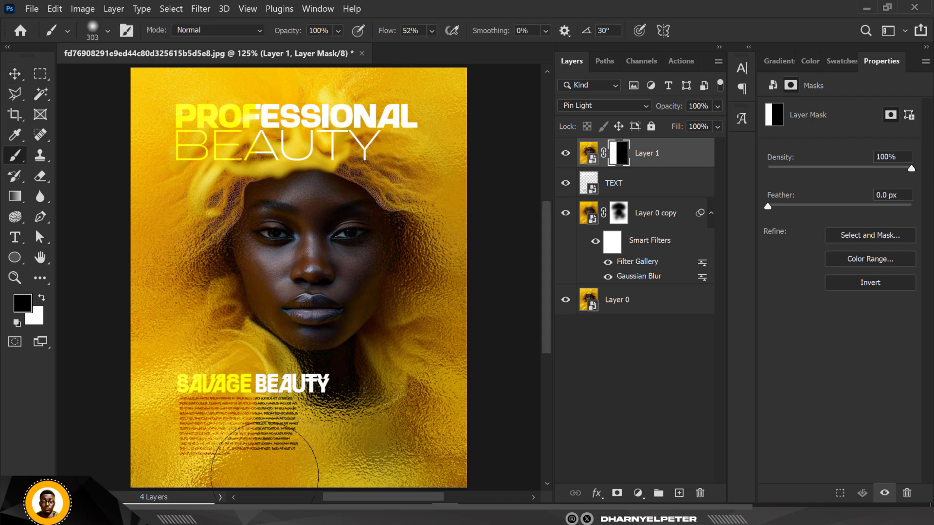
pyautogui.moveTo(263, 446); pyautogui.dragTo(243, 447)
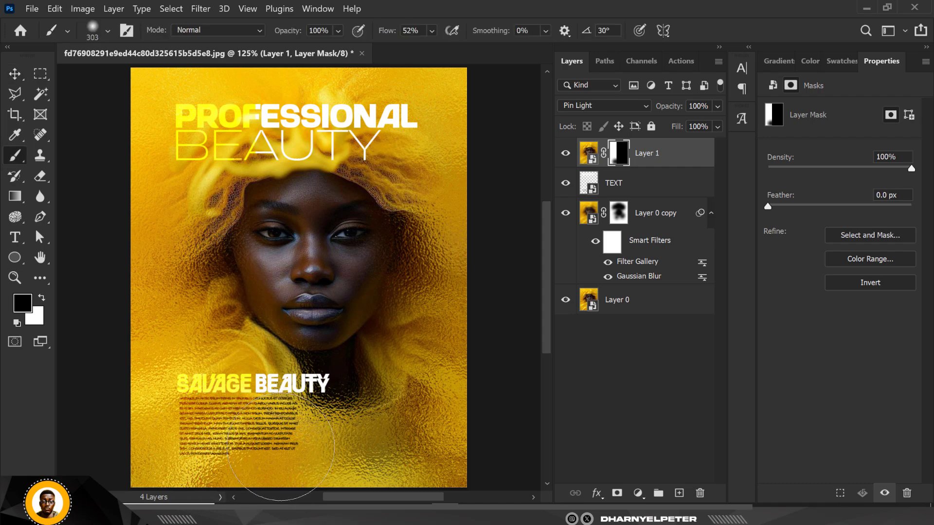
pyautogui.press('x')
pyautogui.moveTo(316, 433); pyautogui.dragTo(218, 454)
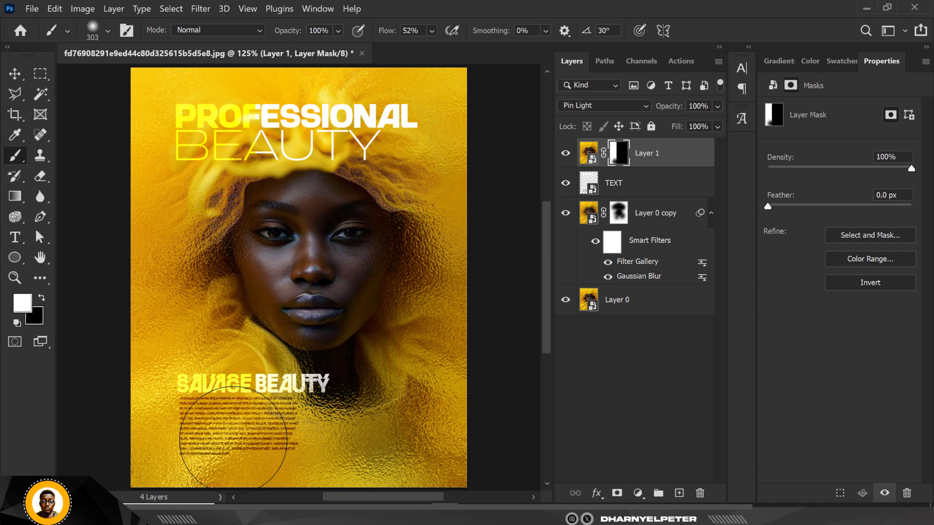
pyautogui.moveTo(210, 422)
pyautogui.mouseDown()
pyautogui.moveTo(311, 396)
pyautogui.moveTo(291, 406)
pyautogui.moveTo(311, 389)
pyautogui.moveTo(200, 443)
pyautogui.mouseUp()
pyautogui.press('x')
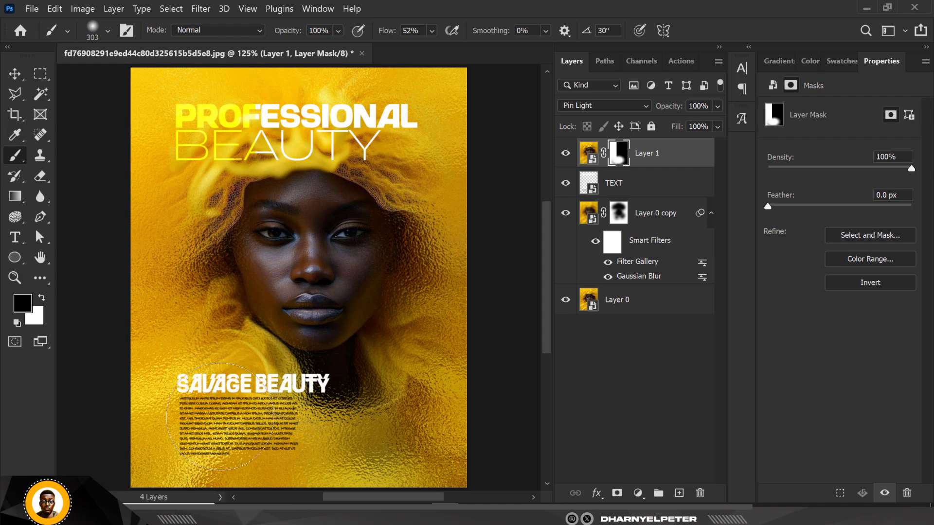
pyautogui.scroll(3, 236, 430)
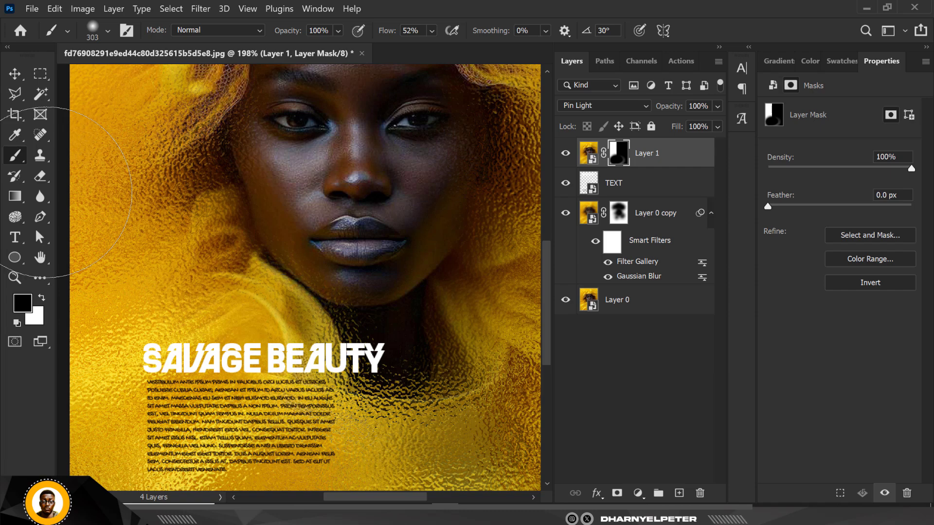
# - Give the TEXT layer a white Color Overlay through Blending Options
pyautogui.click(15, 74)
pyautogui.scroll(-2, 292, 261)
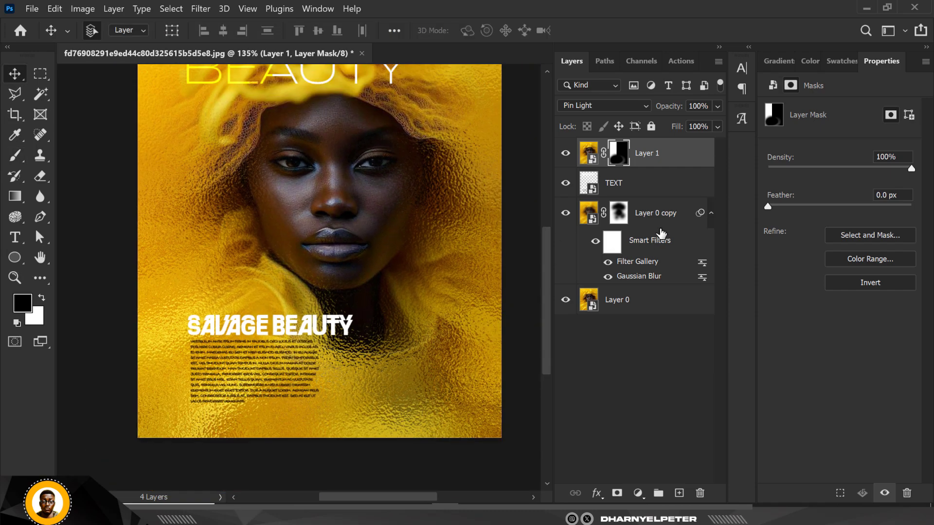
pyautogui.click(652, 192)
pyautogui.rightClick(652, 192)
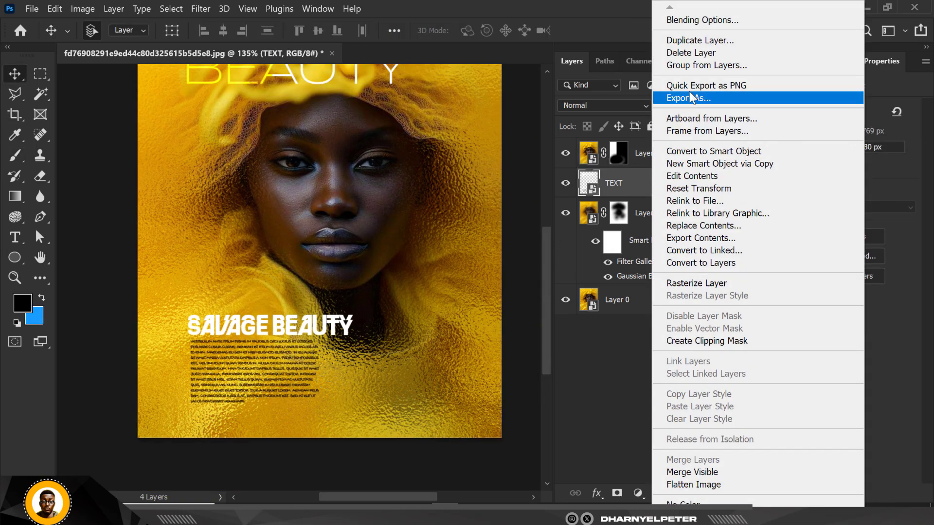
pyautogui.click(717, 20)
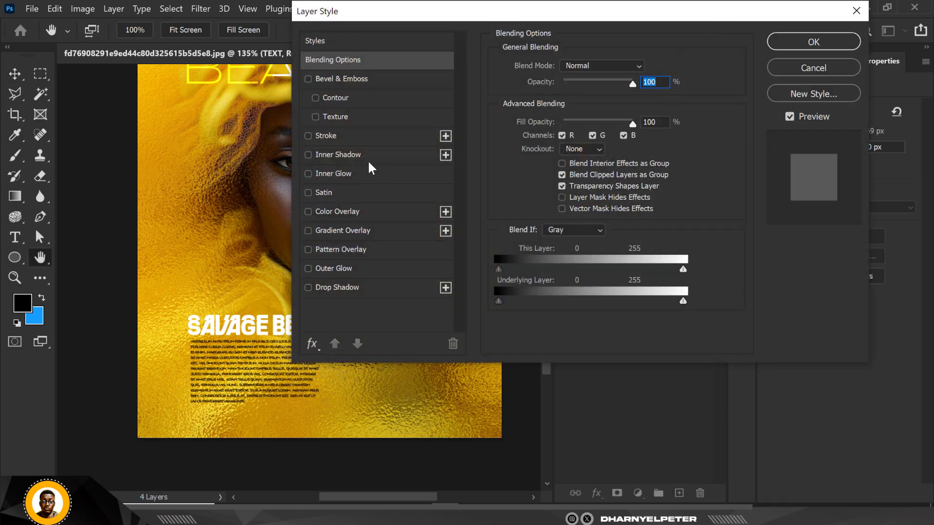
pyautogui.click(336, 213)
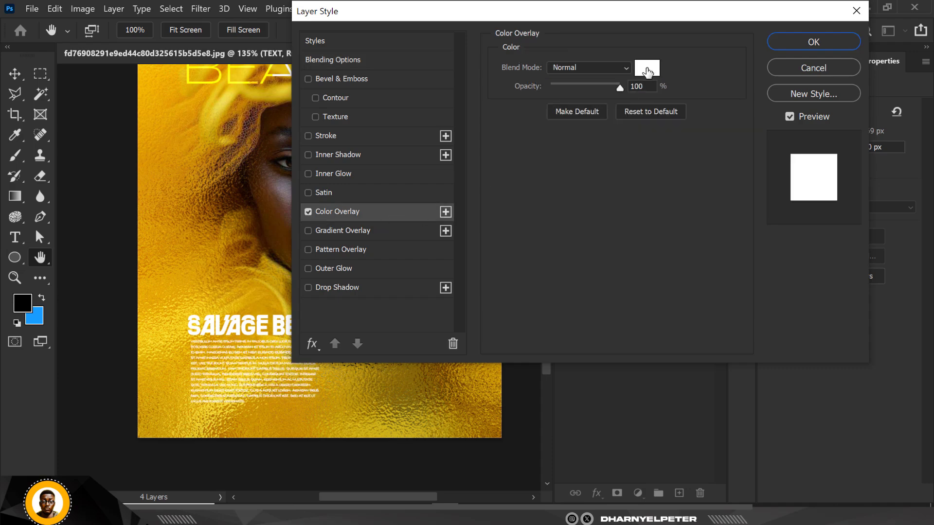
pyautogui.click(813, 42)
pyautogui.scroll(-3, 254, 380)
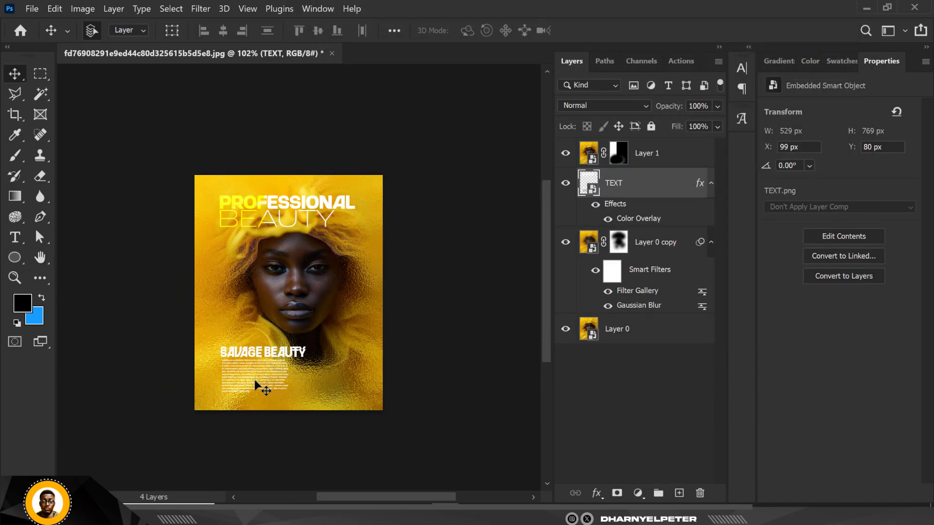
pyautogui.scroll(3, 264, 363)
pyautogui.scroll(3, 265, 374)
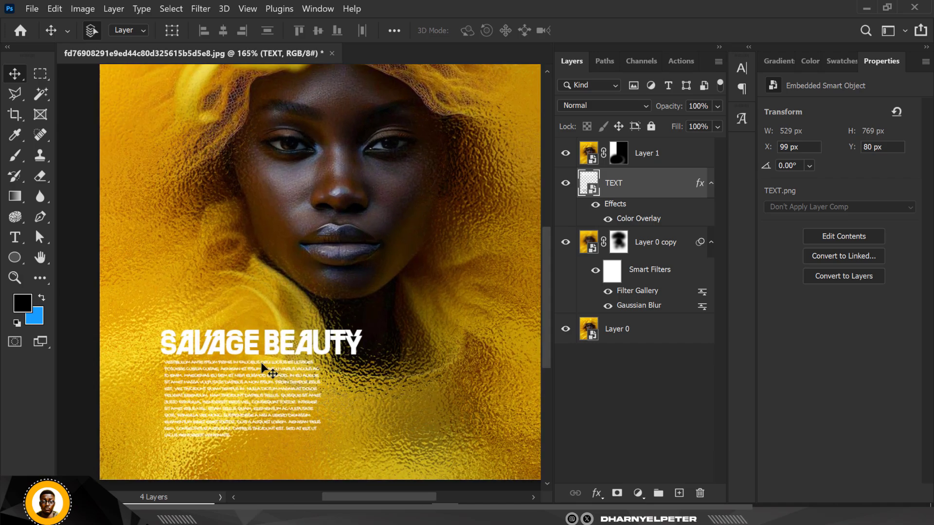
pyautogui.scroll(-3, 265, 372)
pyautogui.scroll(1, 262, 370)
pyautogui.scroll(2, 263, 369)
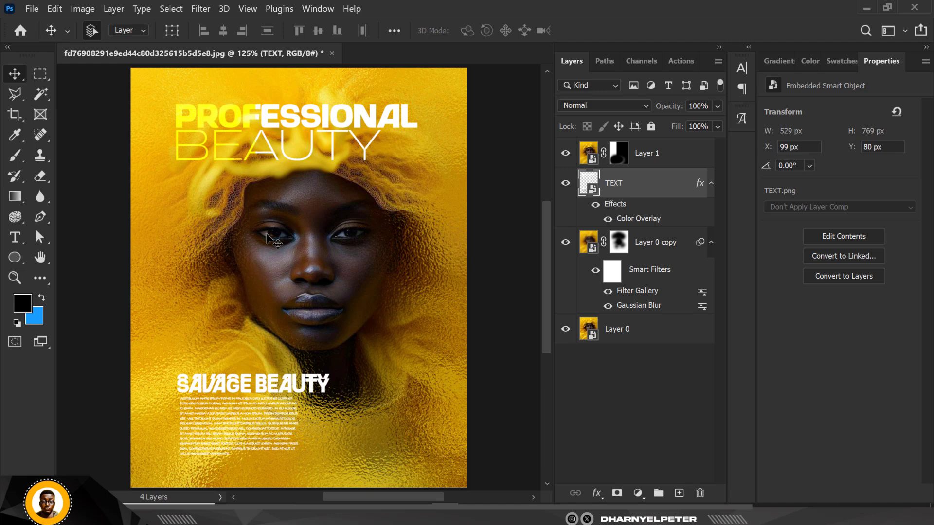
# - From Layer 1, stamp the visible poster into Layer 2 and convert it to a smart object
pyautogui.click(668, 161)
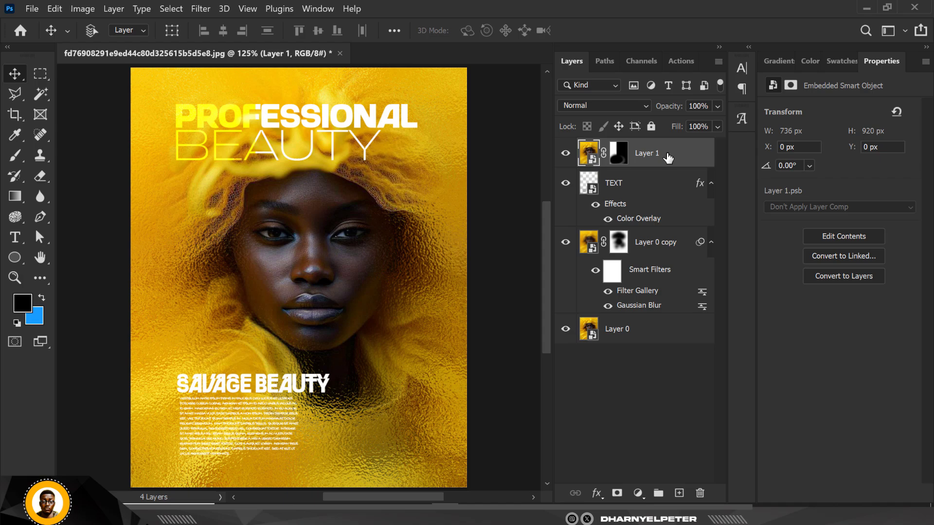
pyautogui.hotkey('ctrl', 'shift', 'alt', 'e')
pyautogui.rightClick(668, 157)
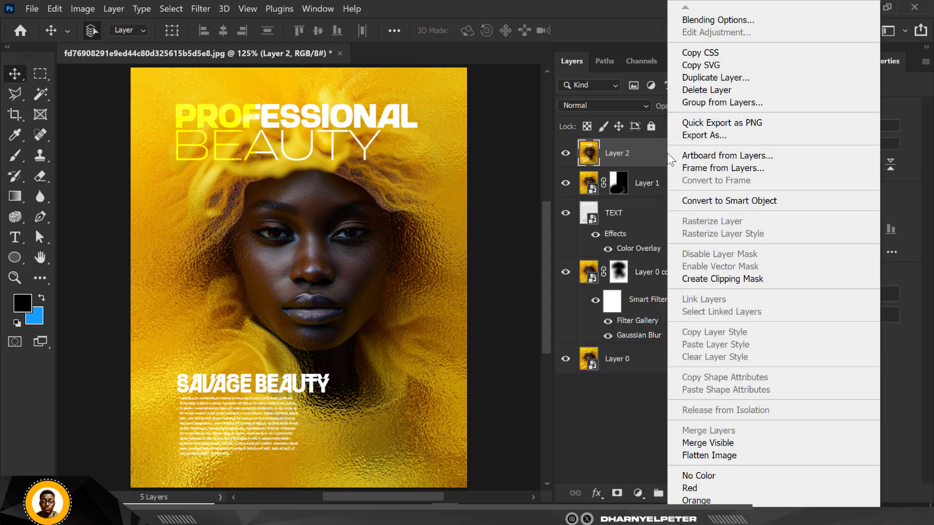
pyautogui.click(707, 194)
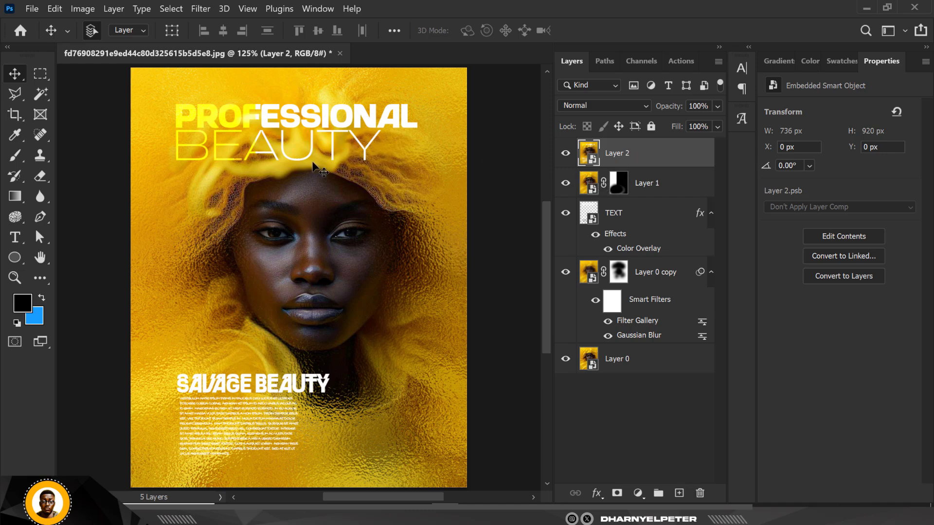
# - Scale Layer 2 down around its centre to about 83% (626 × 782 px)
pyautogui.hotkey('ctrl', 't')
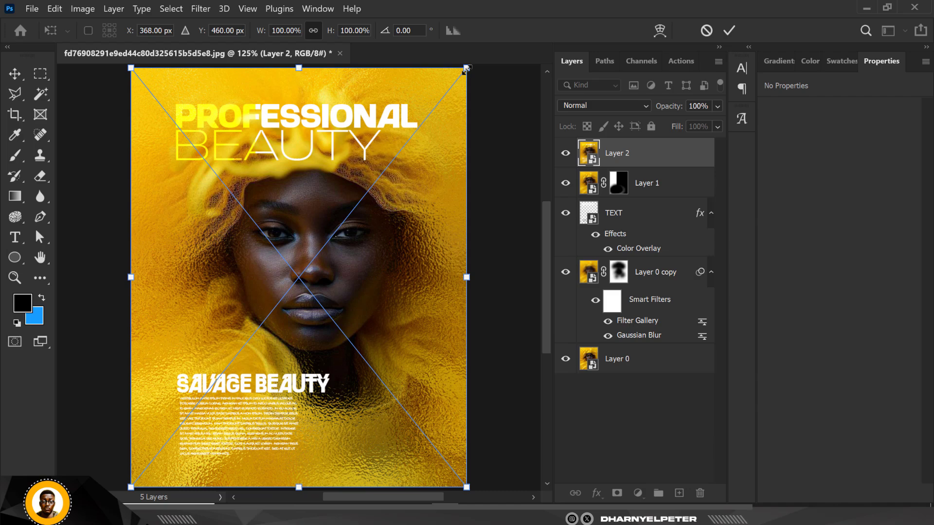
pyautogui.moveTo(466, 68); pyautogui.dragTo(441, 100)
pyautogui.press('Return')
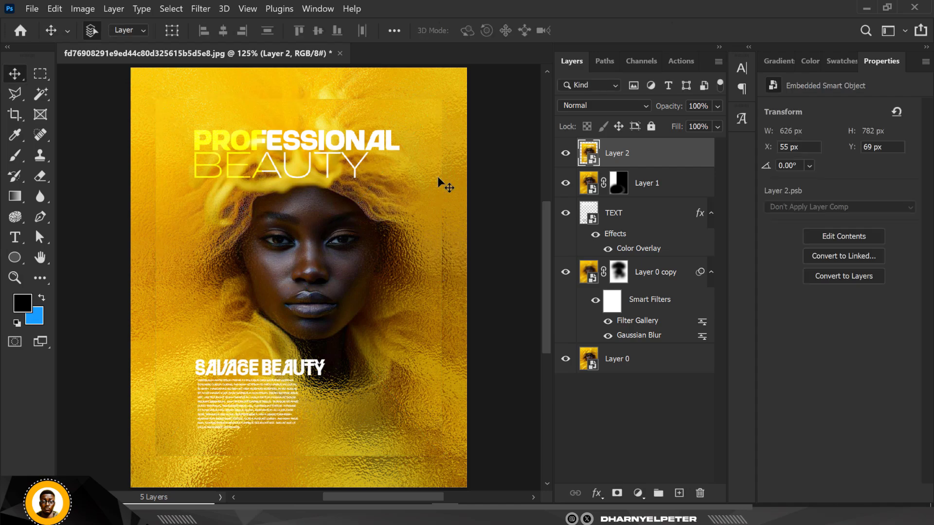
# - Add a Hue/Saturation adjustment above Layer 1 with Saturation -43 and Lightness -57 to darken the border
pyautogui.click(637, 181)
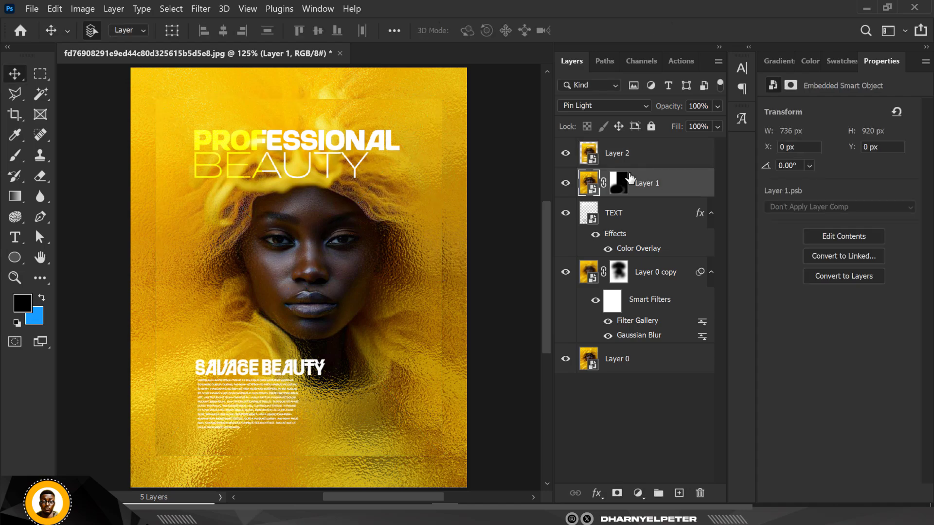
pyautogui.click(635, 492)
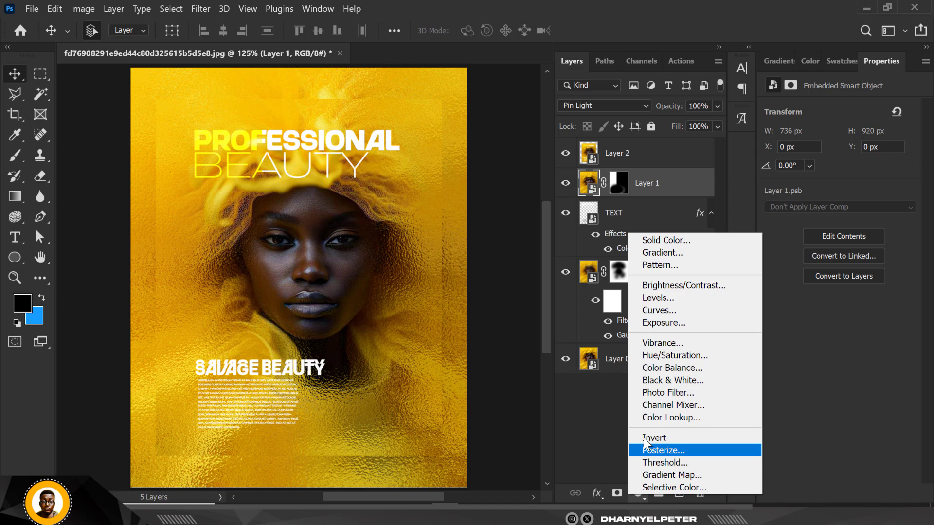
pyautogui.click(674, 359)
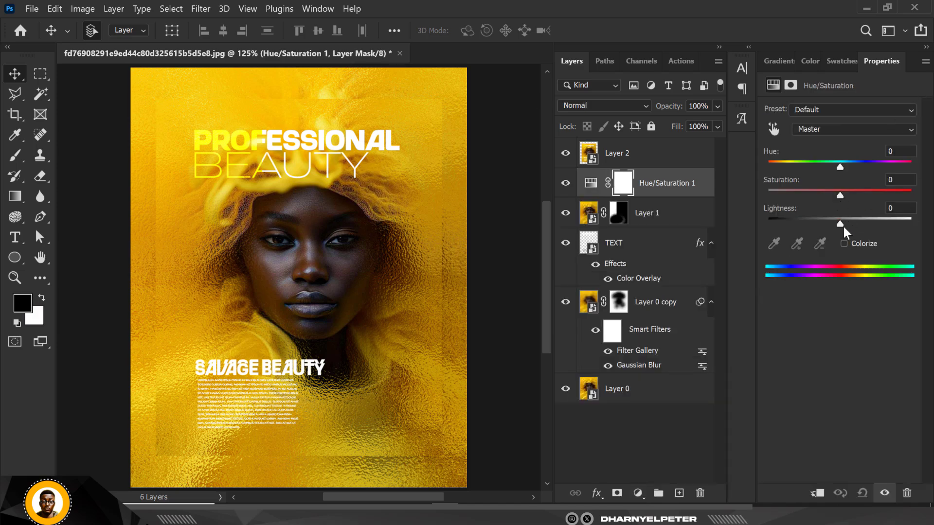
pyautogui.moveTo(841, 225); pyautogui.dragTo(807, 228)
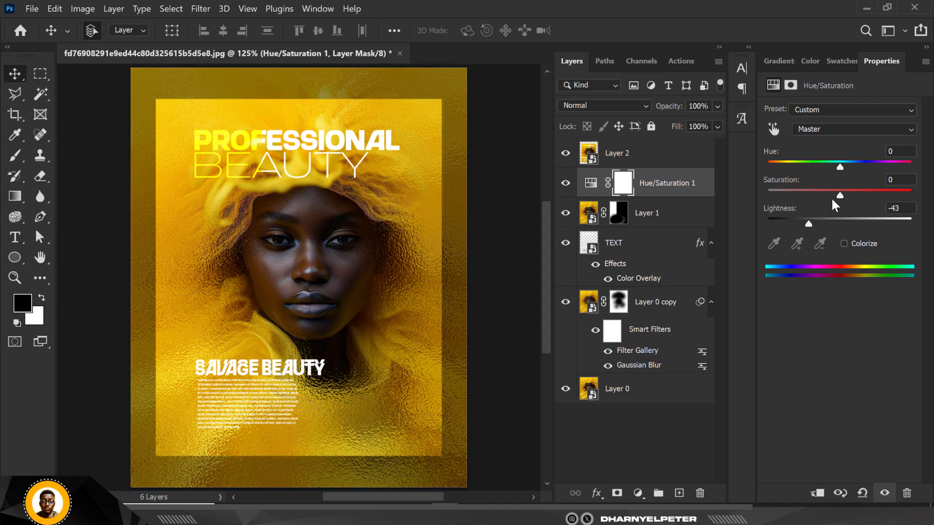
pyautogui.moveTo(838, 194); pyautogui.dragTo(810, 194)
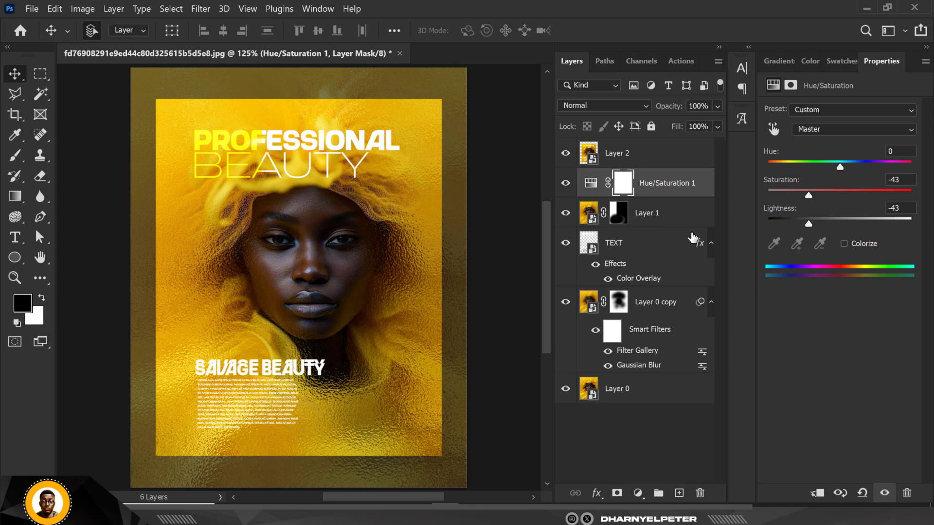
pyautogui.moveTo(808, 224); pyautogui.dragTo(798, 227)
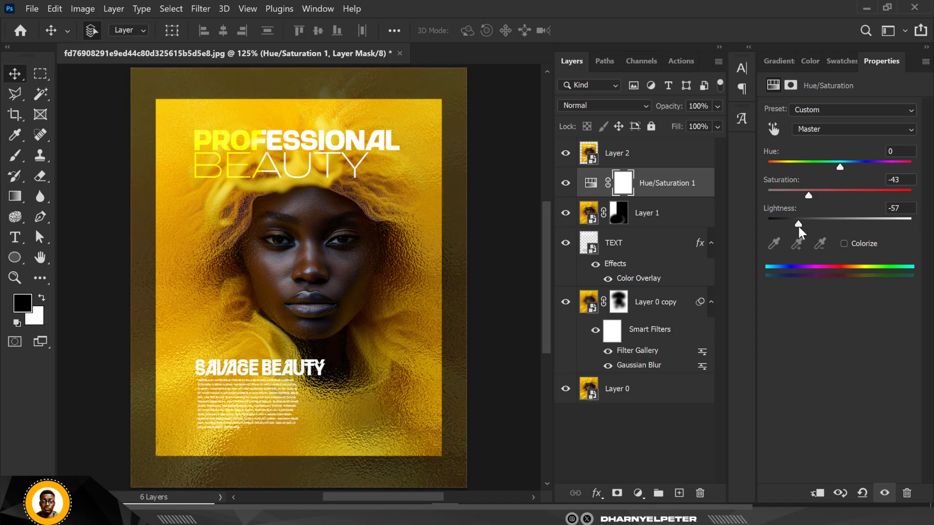
pyautogui.click(650, 158)
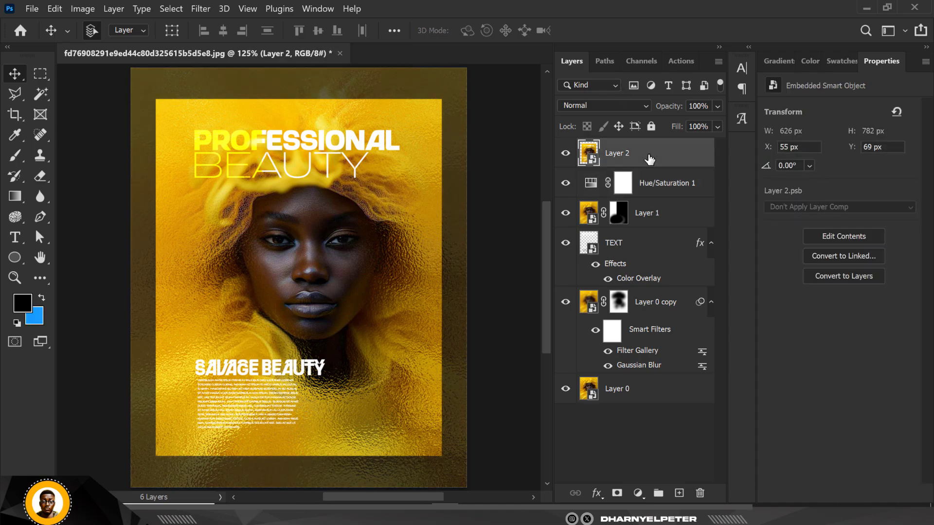
# - Give Layer 2 a 3 px white outside stroke through its Blending Options
pyautogui.rightClick(650, 158)
pyautogui.click(695, 18)
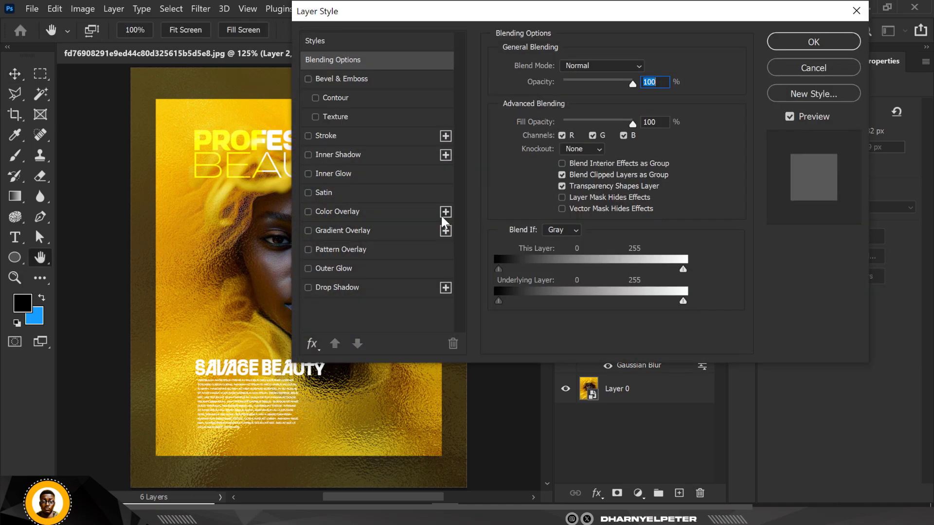
pyautogui.click(339, 139)
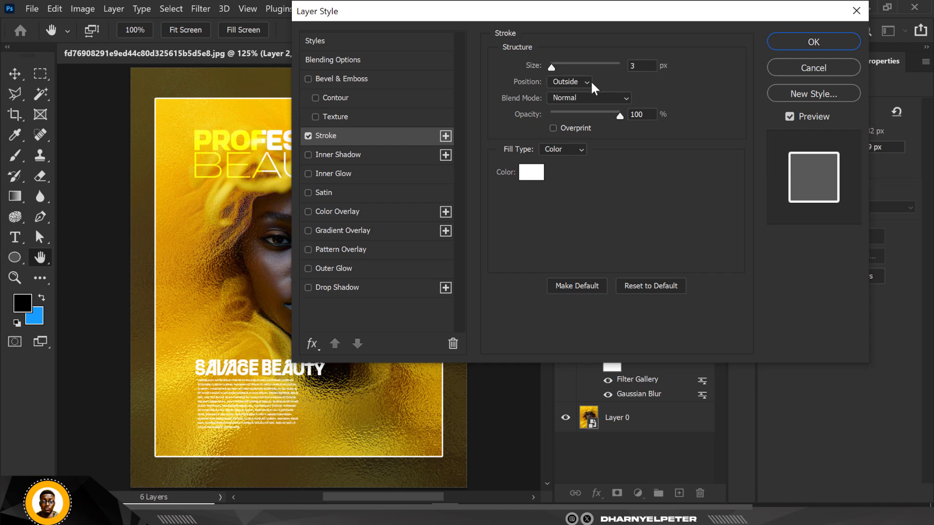
pyautogui.click(831, 39)
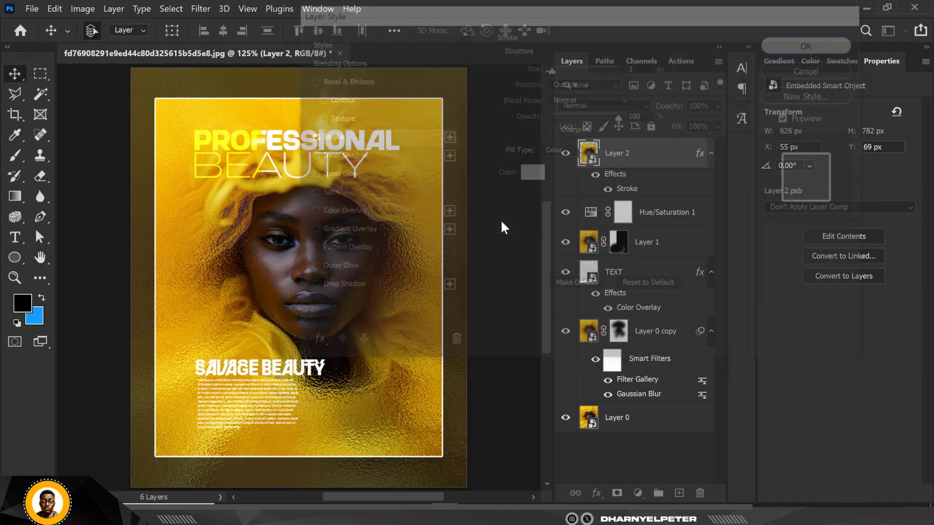
pyautogui.scroll(-1, 382, 253)
pyautogui.scroll(1, 382, 253)
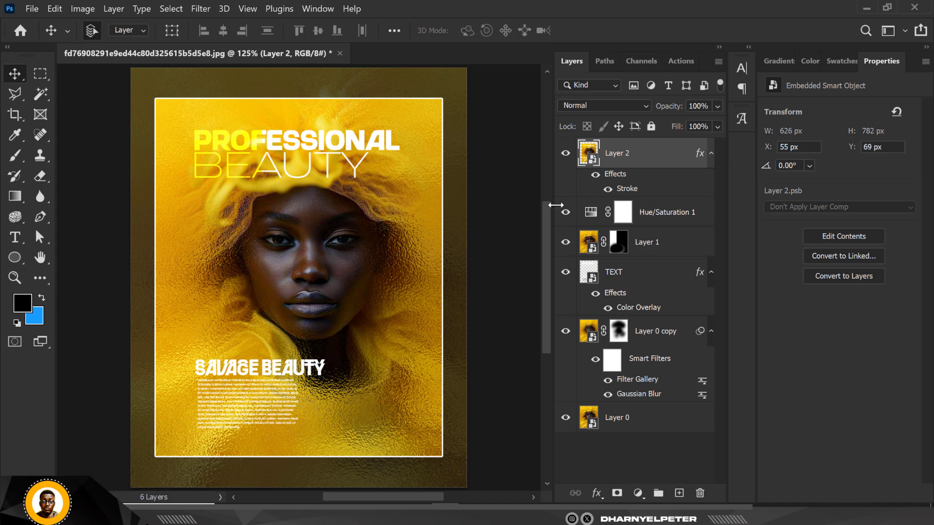
# - Reduce the Gaussian Blur smart filter radius on Layer 0 copy from 3.6 to 3.3 pixels
pyautogui.click(659, 246)
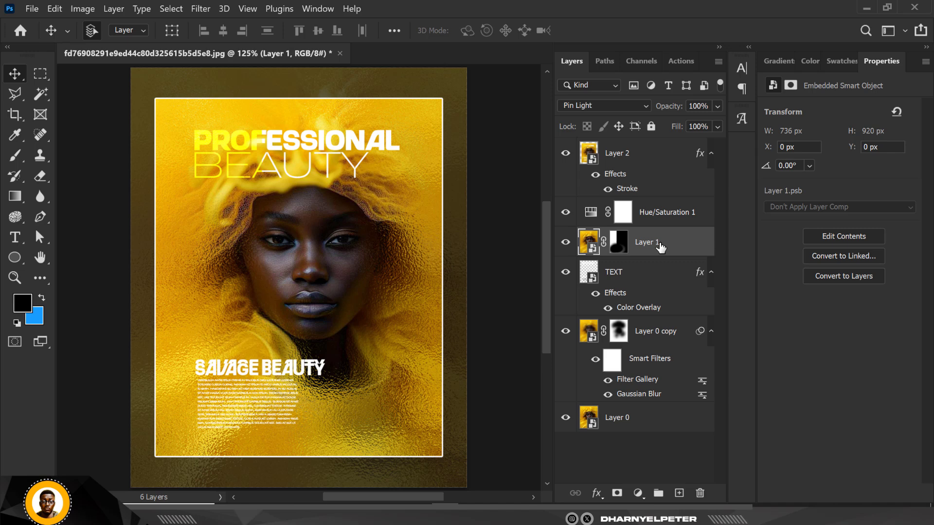
pyautogui.doubleClick(635, 395)
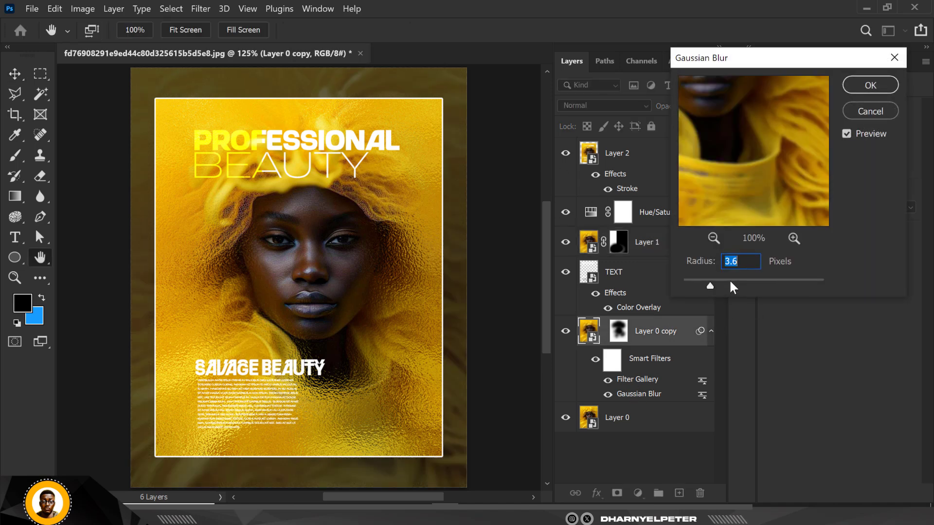
pyautogui.click(731, 282)
pyautogui.click(711, 281)
pyautogui.click(869, 85)
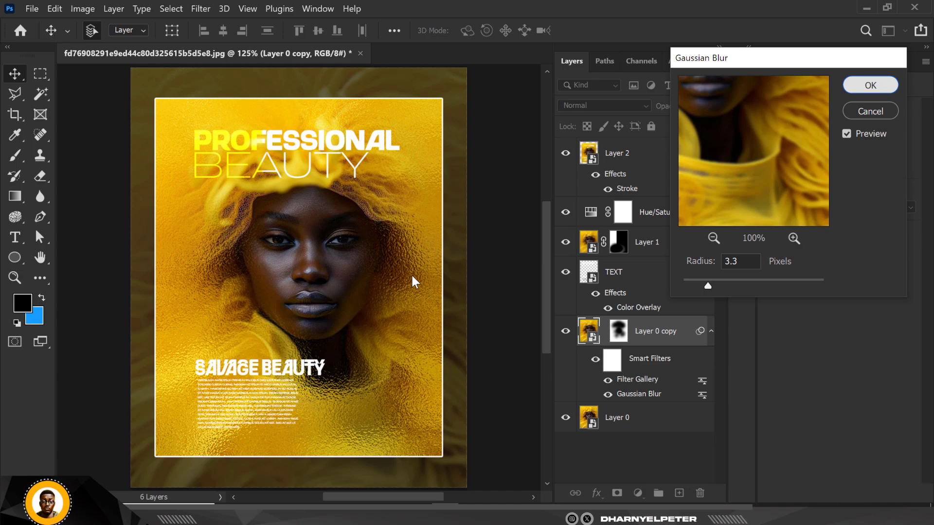